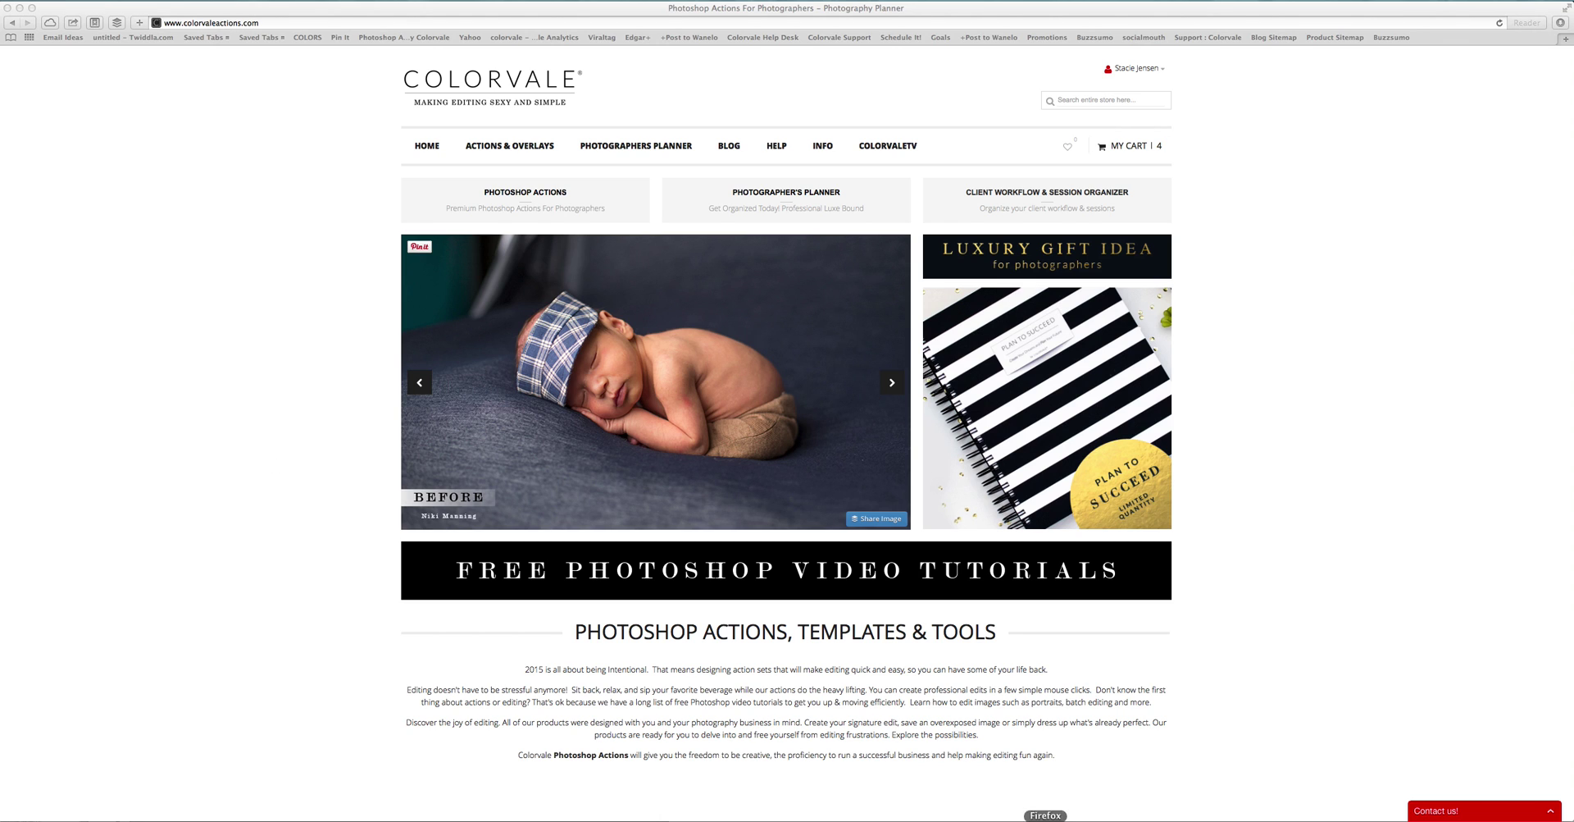
# Switch from Firefox to the Camera Raw window showing DSC_2907.NEF at As Shot white balance
pyautogui.click(1222, 818)
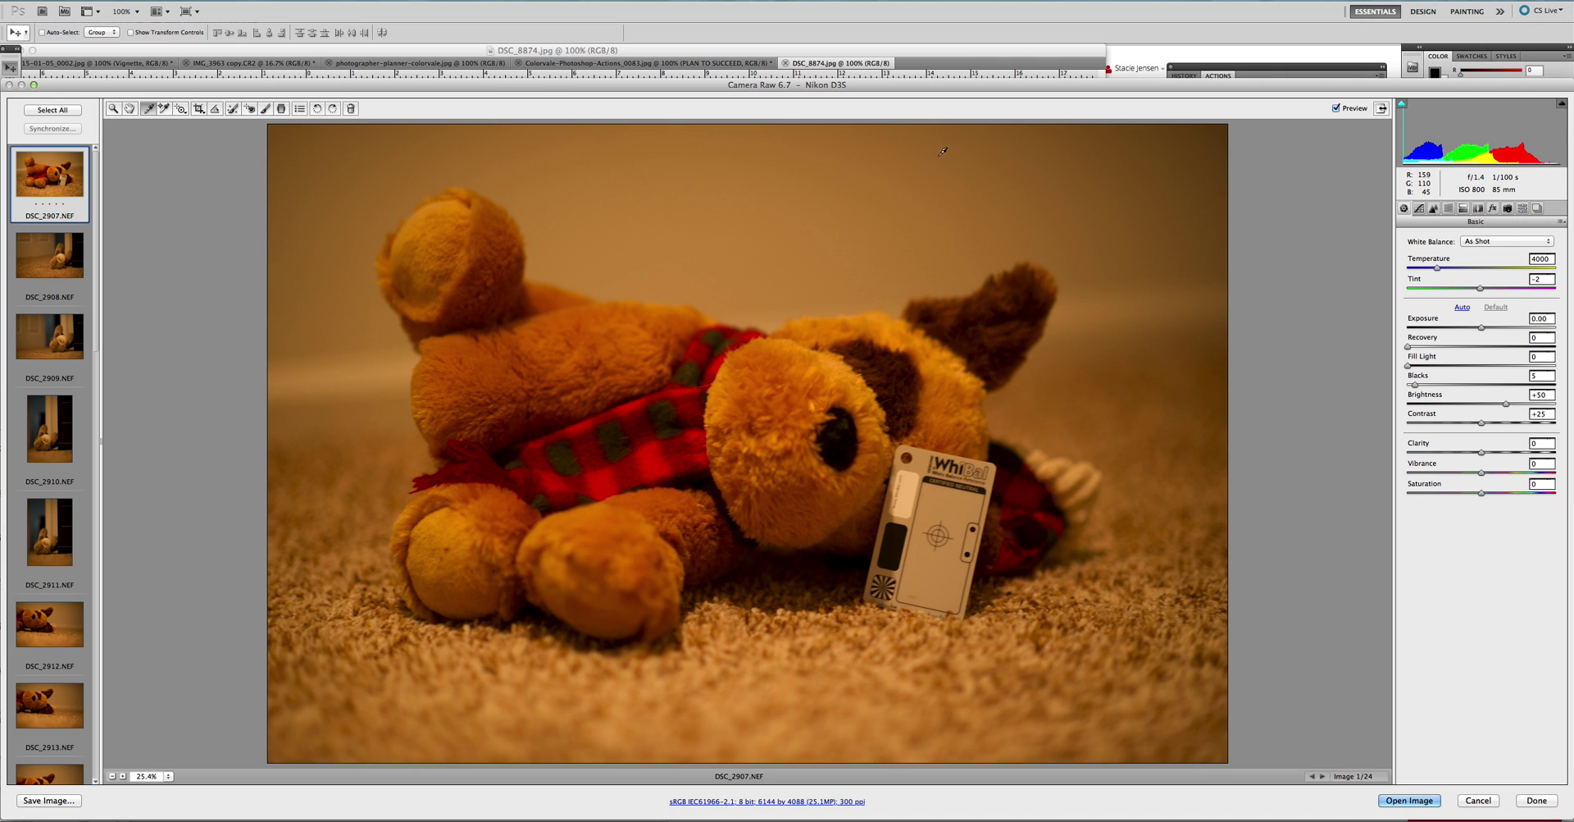
# Show the Presets panel listing saved presets such as CV 2 Exposure
pyautogui.click(1523, 209)
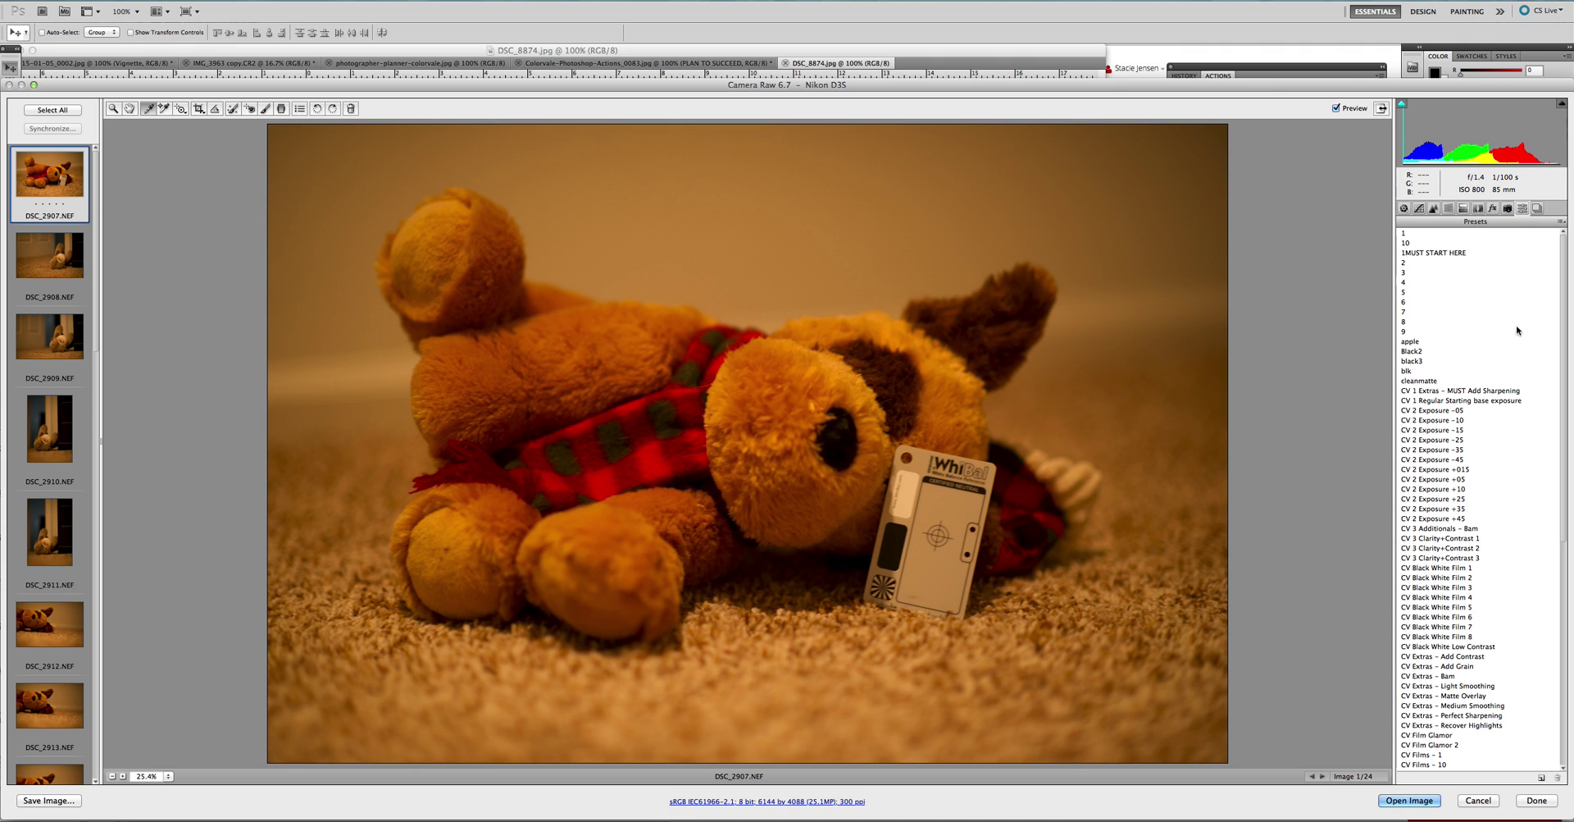
# Apply both CV 1 presets (Exposure +0.10, Fill Light 7, Clarity +8) and return to Basic
pyautogui.click(1486, 400)
pyautogui.click(1476, 391)
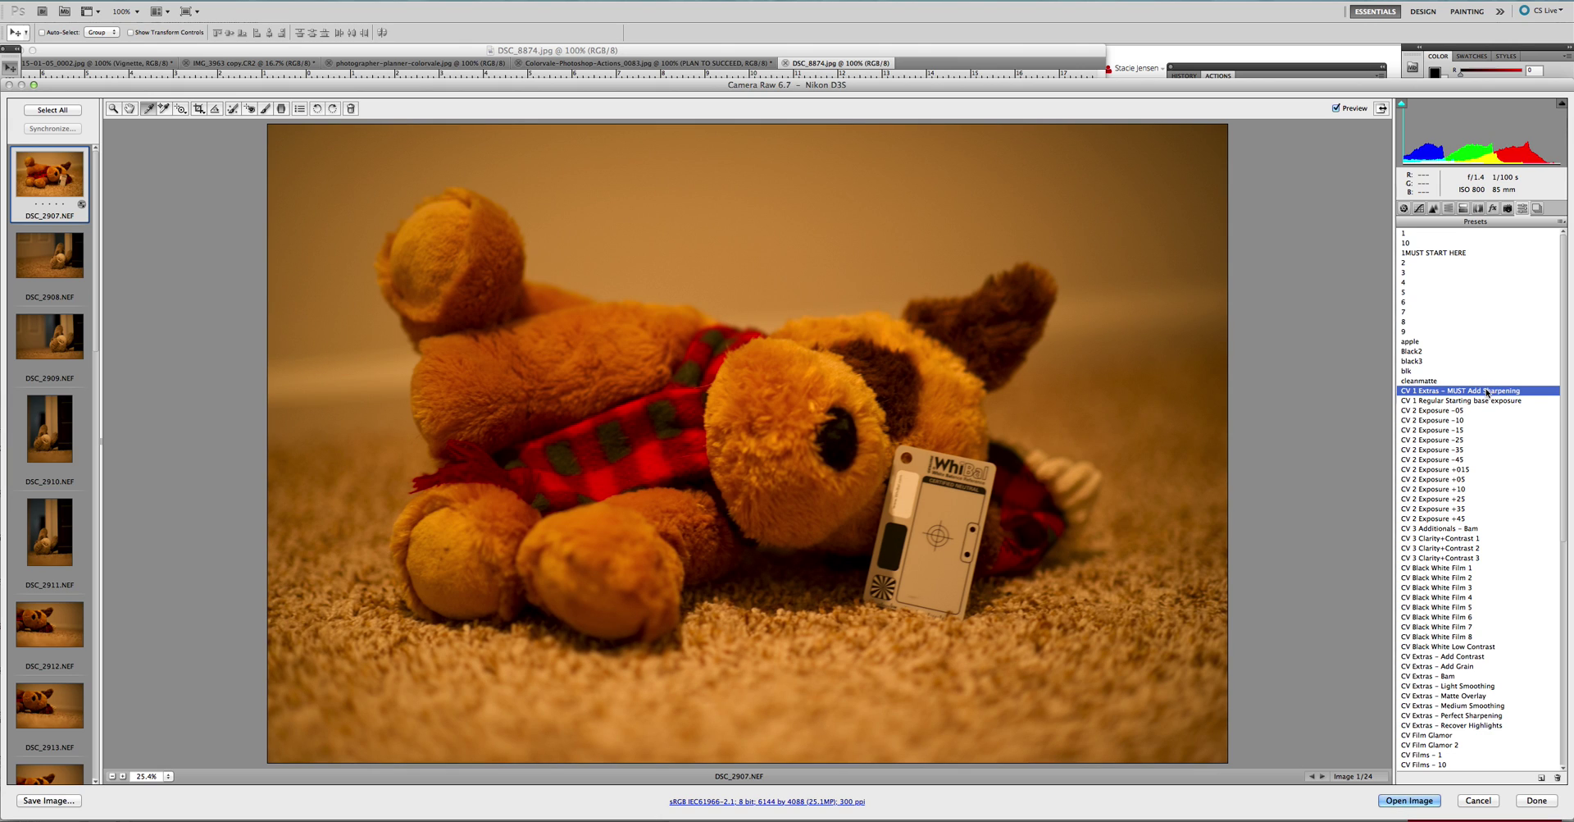
pyautogui.click(1404, 208)
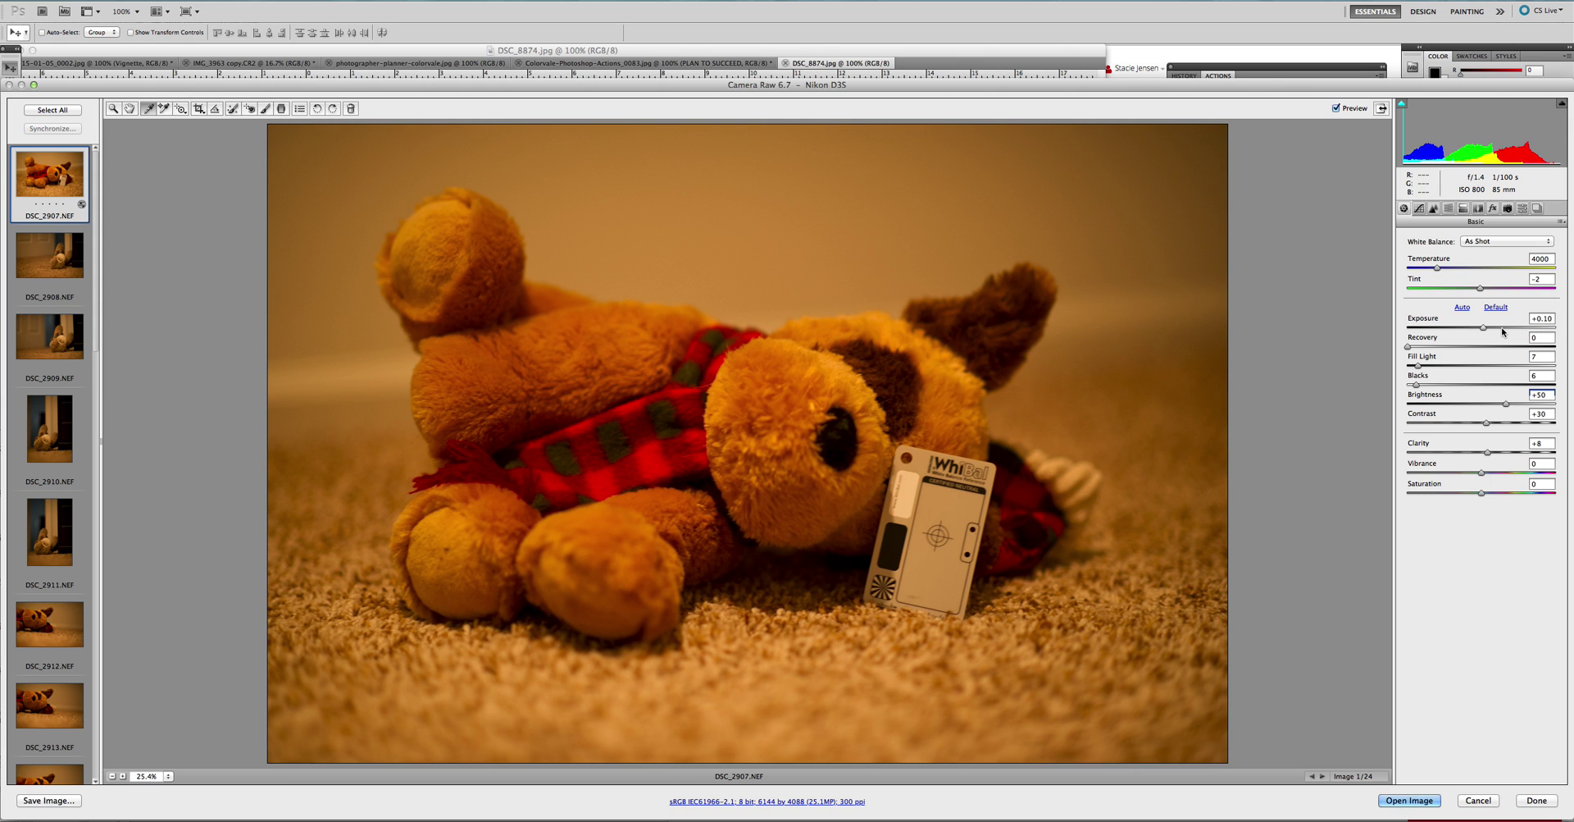
# Set Exposure to +0.25 and sample the gray card for Custom white balance 2550, Tint 0
pyautogui.moveTo(1484, 328); pyautogui.dragTo(1488, 328)
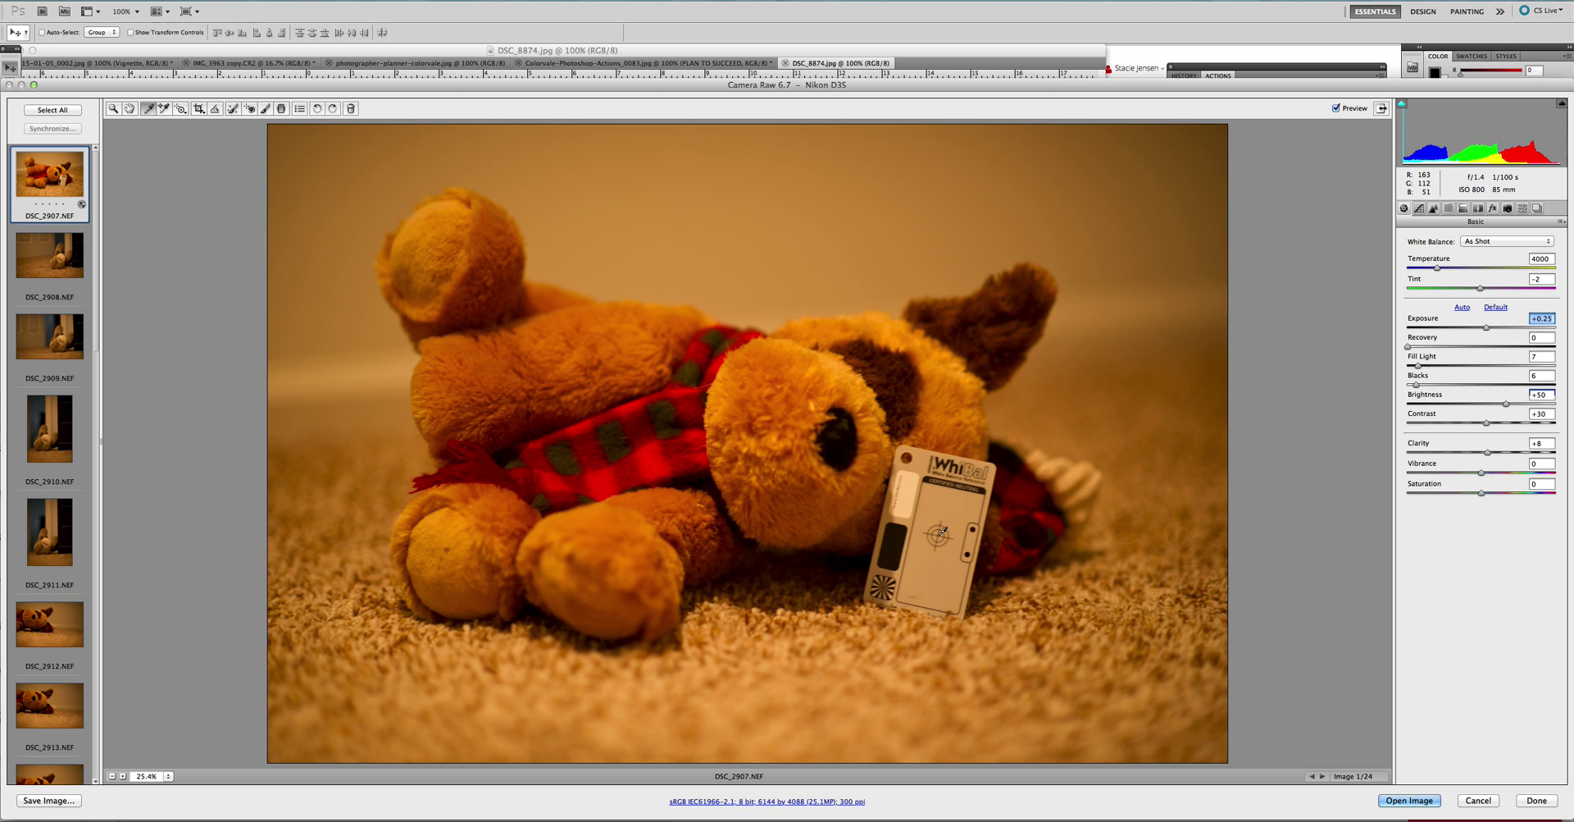
pyautogui.click(948, 525)
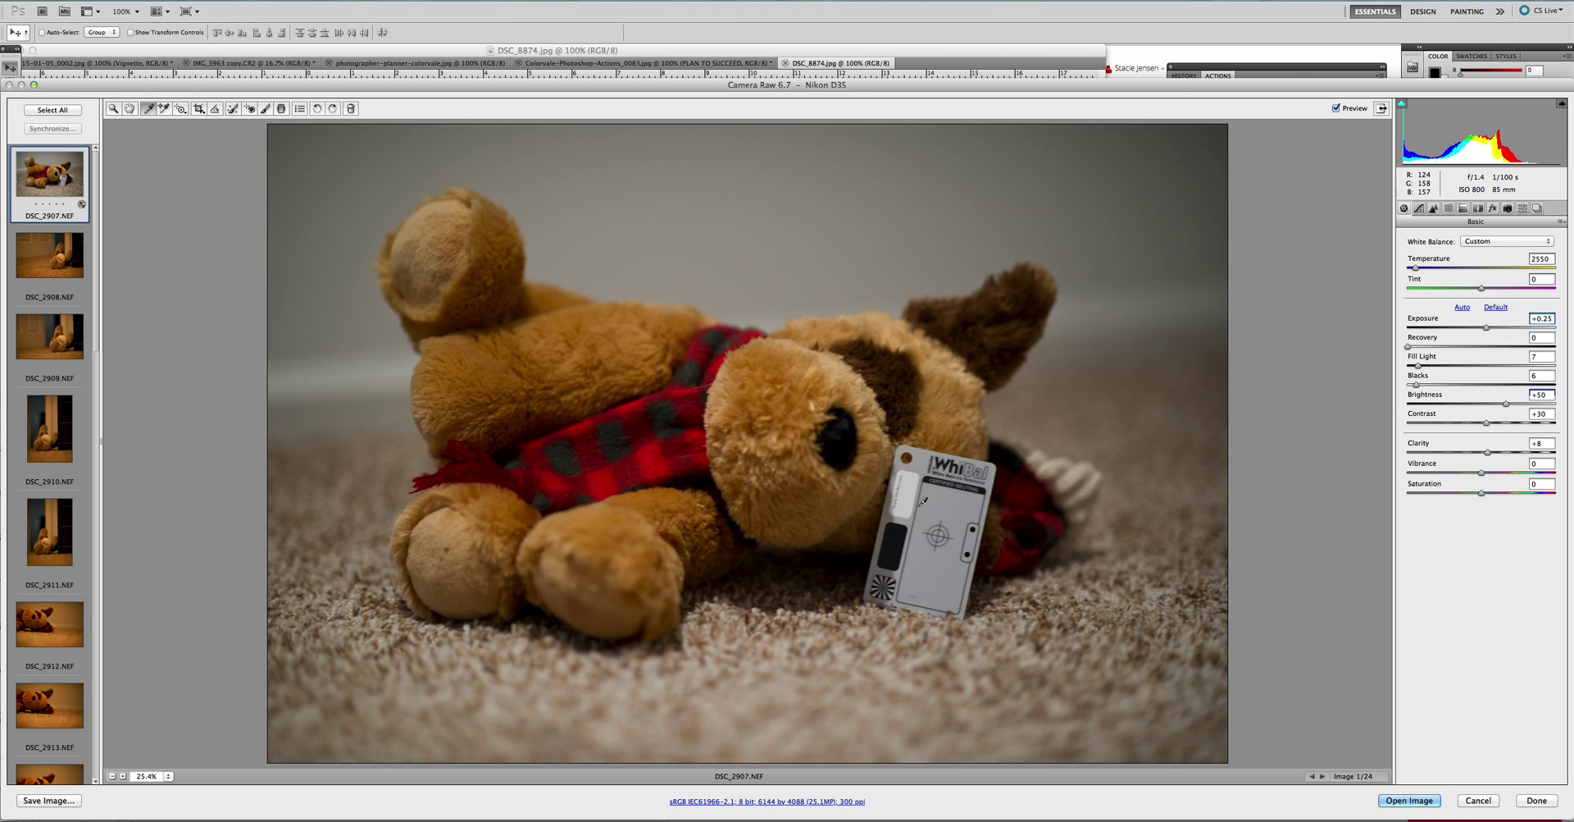
# Save all current settings subsets as a settings file named 'Teddy Bear' in the Colorvale folder
pyautogui.click(1562, 222)
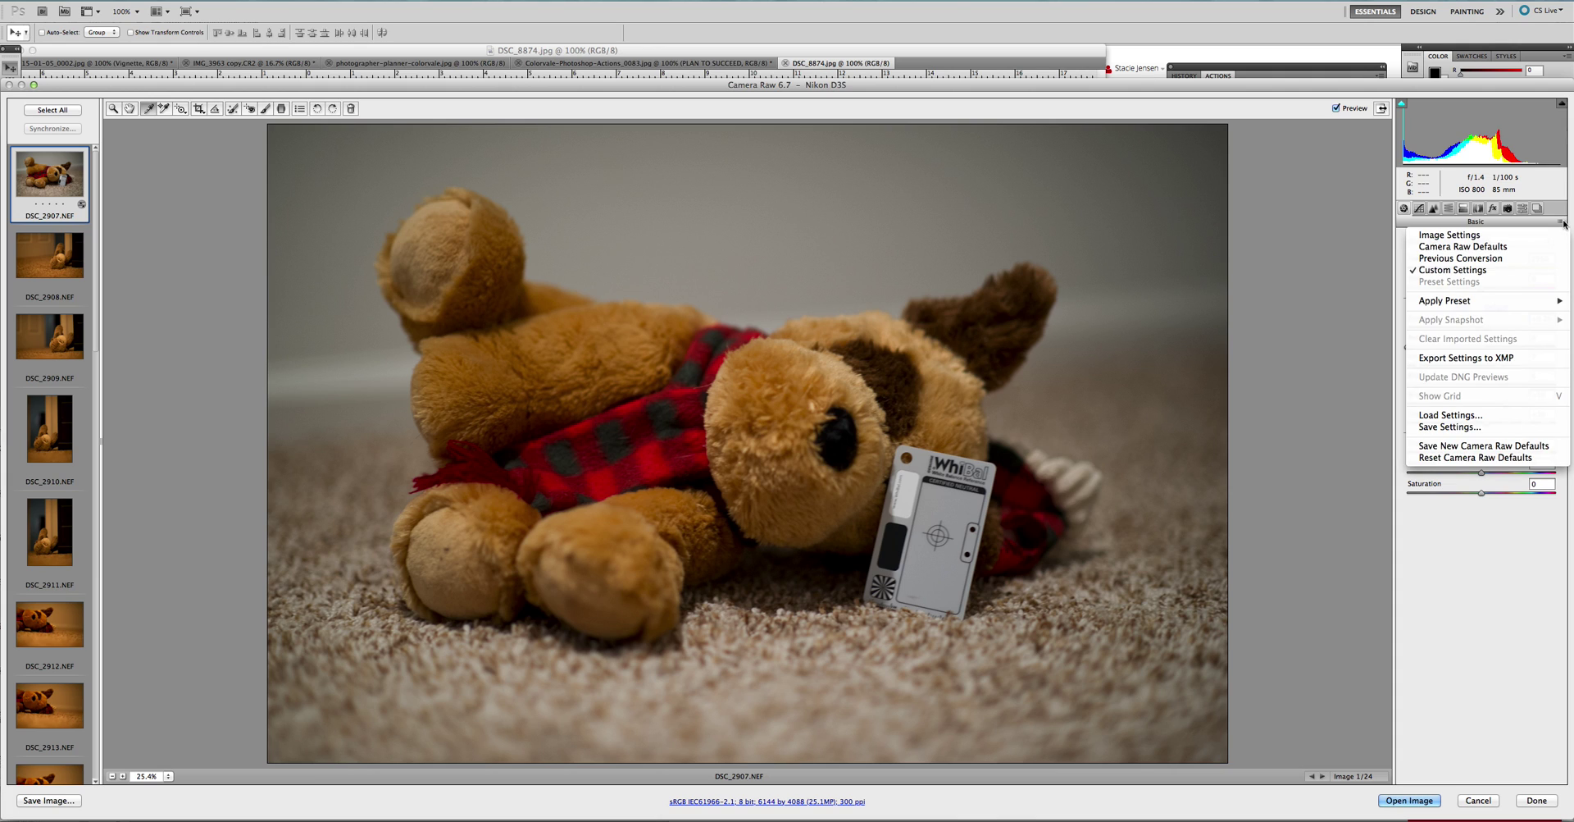
pyautogui.click(1463, 427)
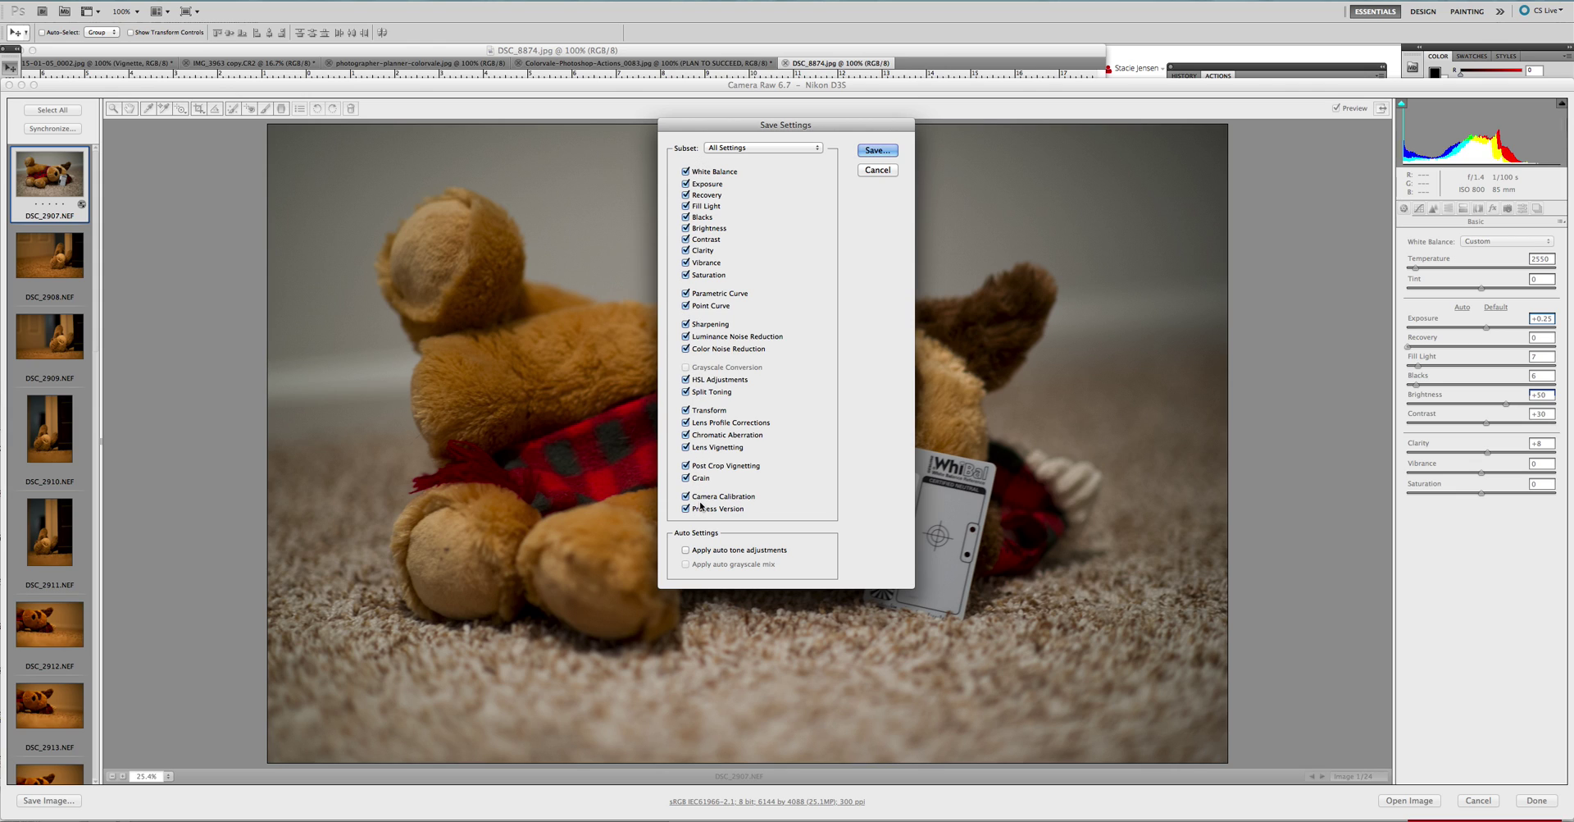
pyautogui.click(876, 150)
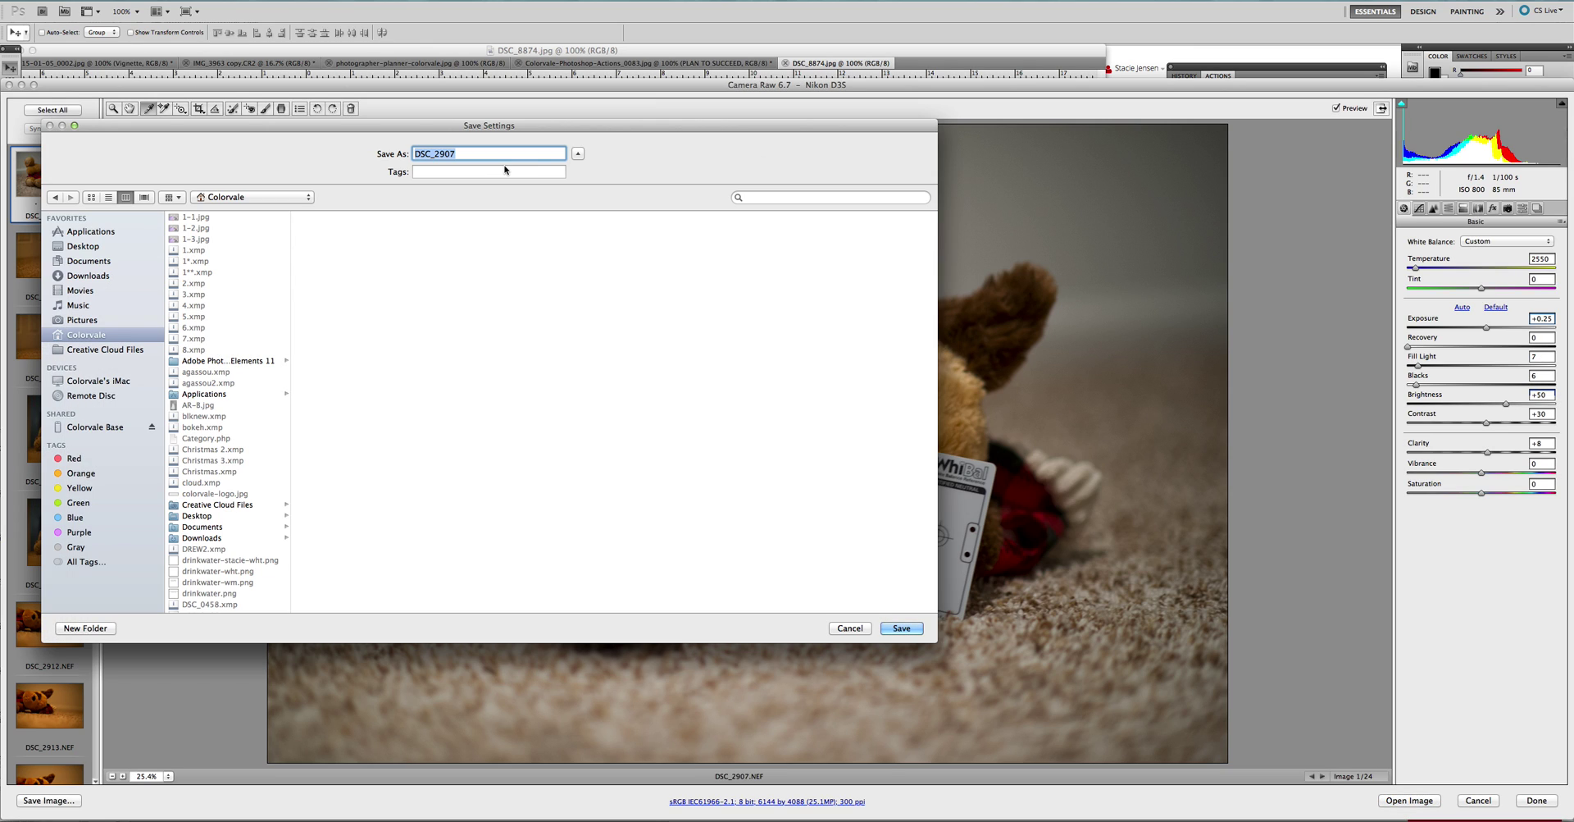
pyautogui.write('Teddy Bear')
pyautogui.click(902, 628)
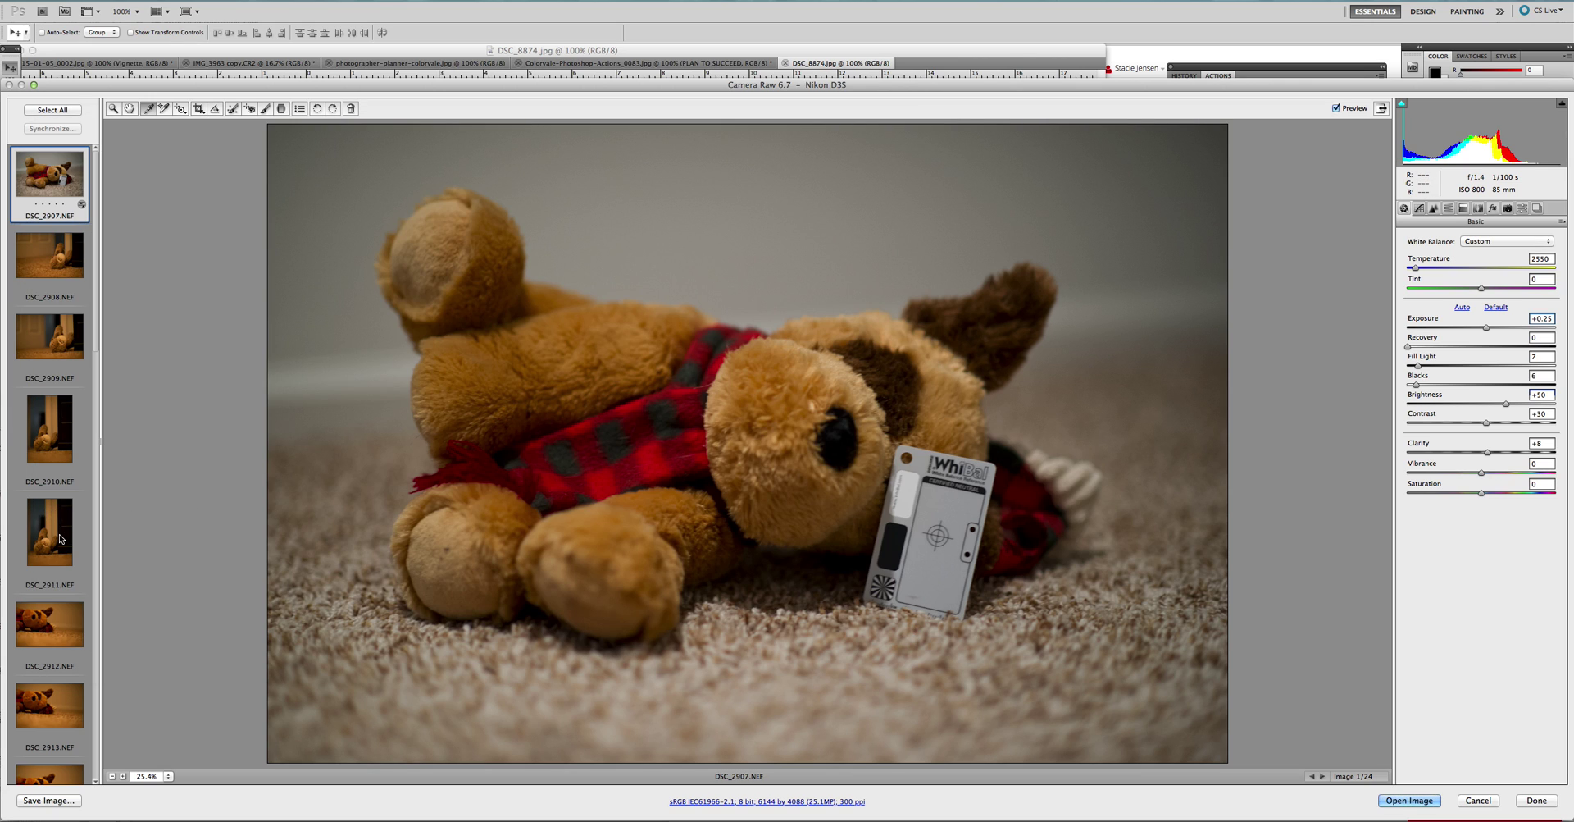
# Select DSC_2915 in the filmstrip and load the Teddy Bear.xmp settings onto it
pyautogui.click(56, 622)
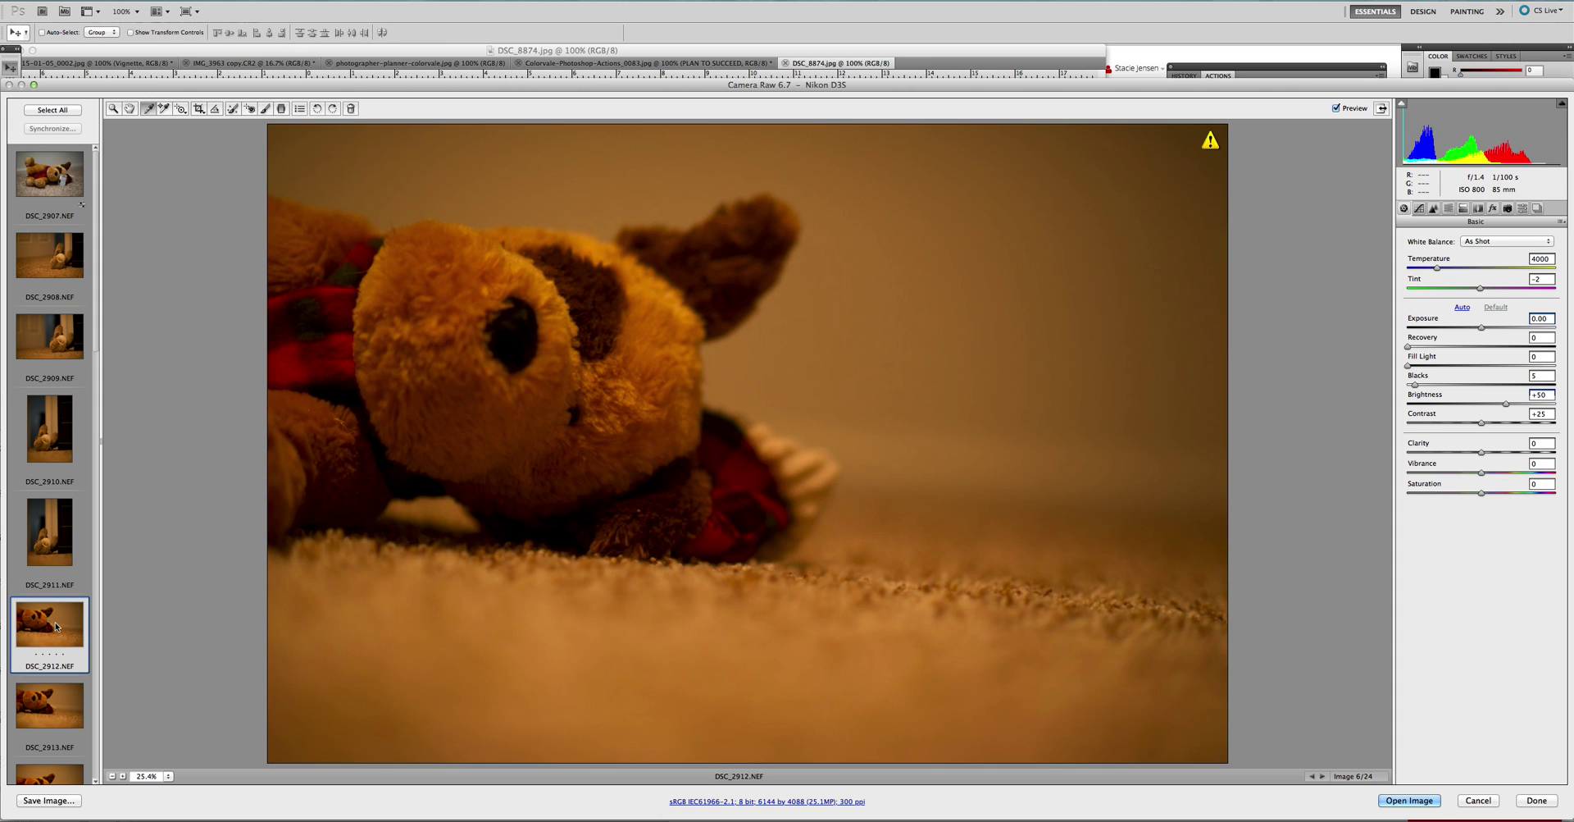
pyautogui.scroll(-3, 60, 701)
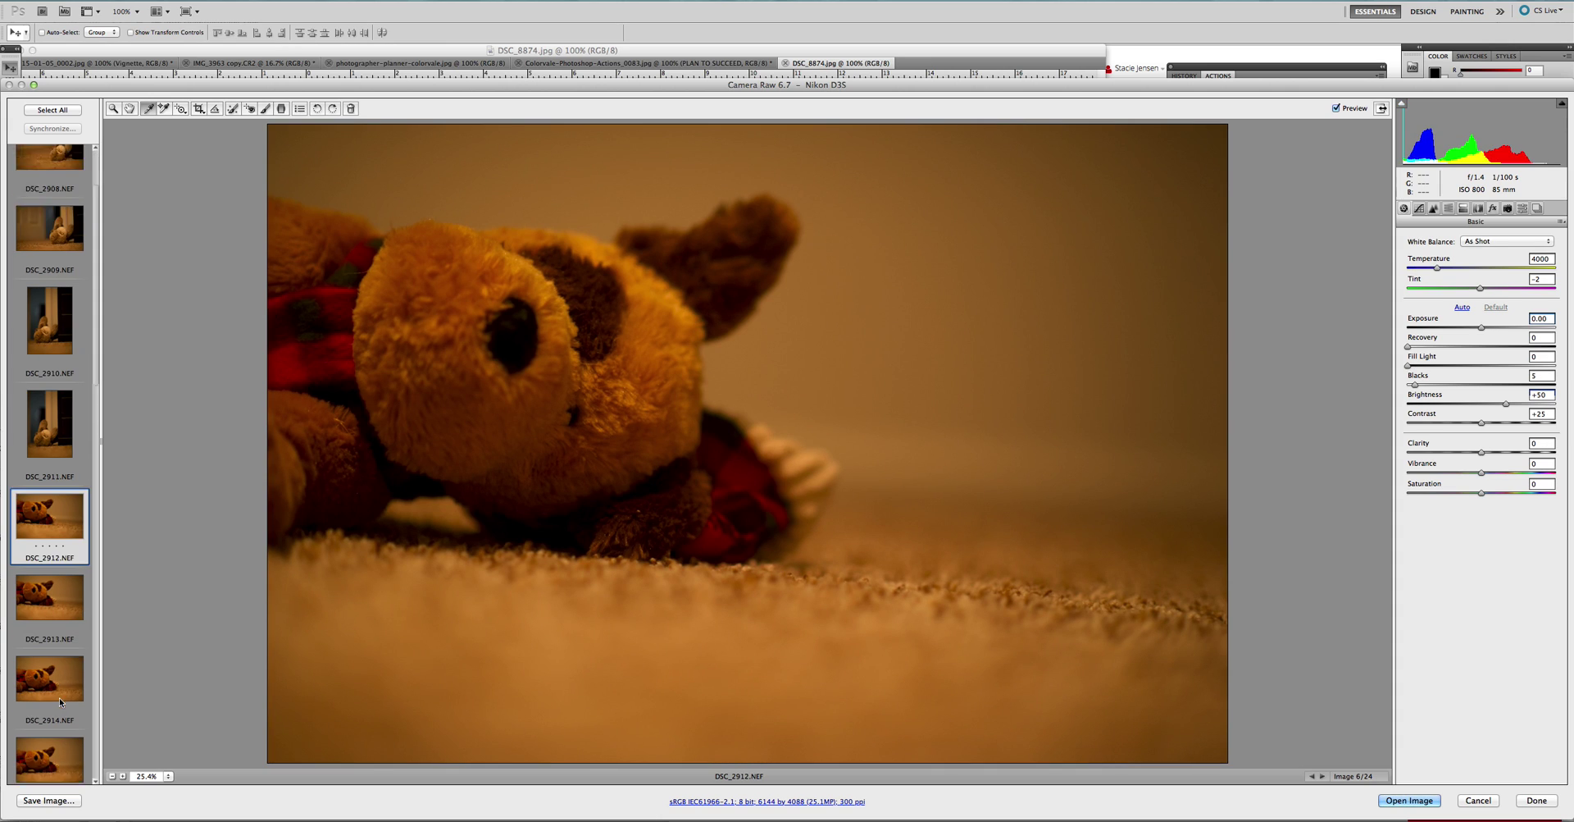
pyautogui.click(51, 633)
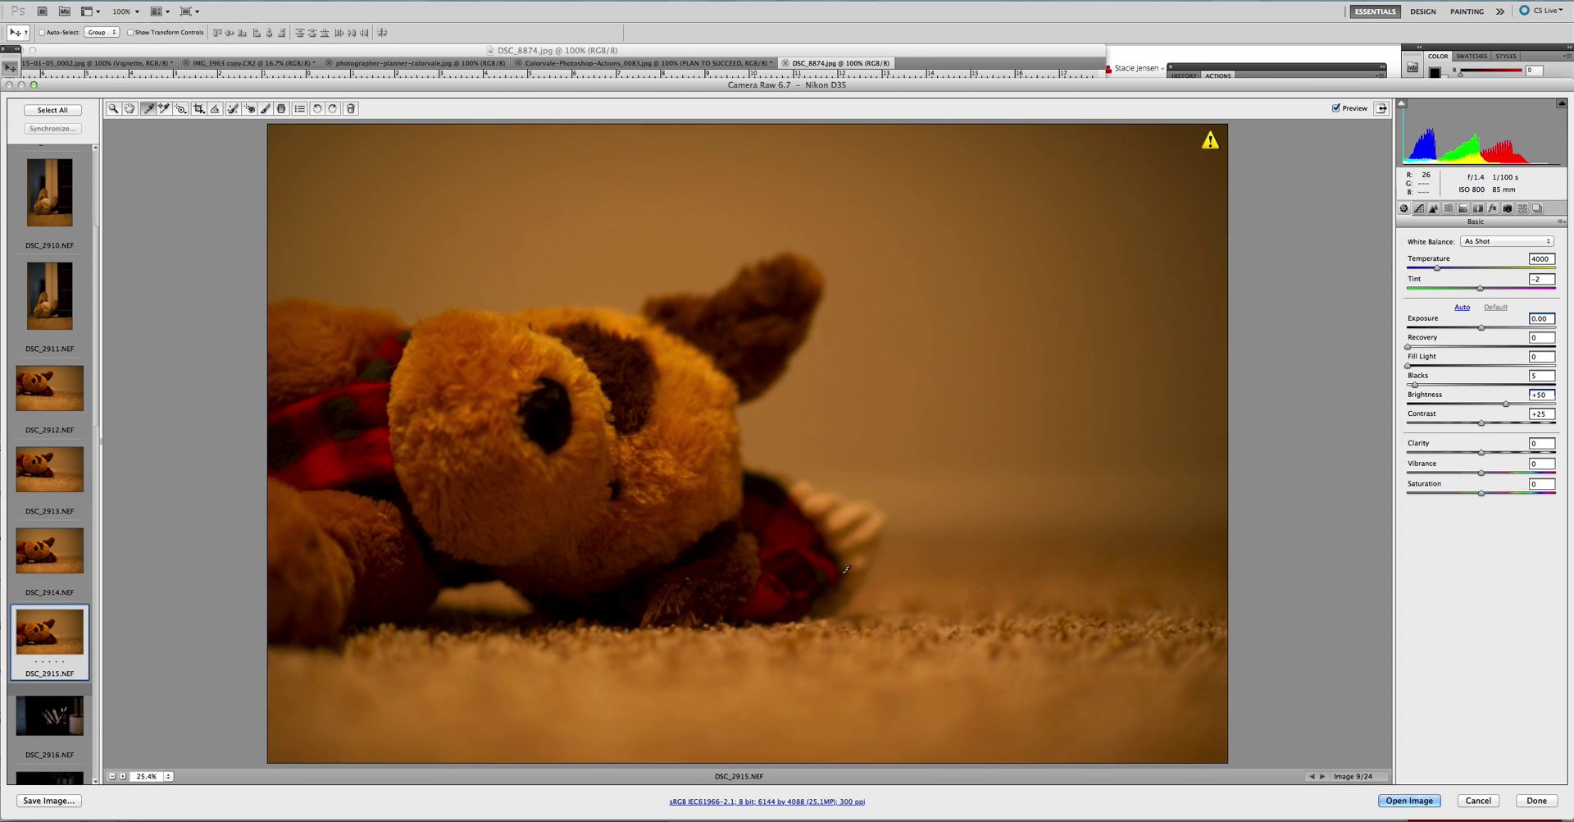
pyautogui.click(1562, 222)
pyautogui.click(1516, 420)
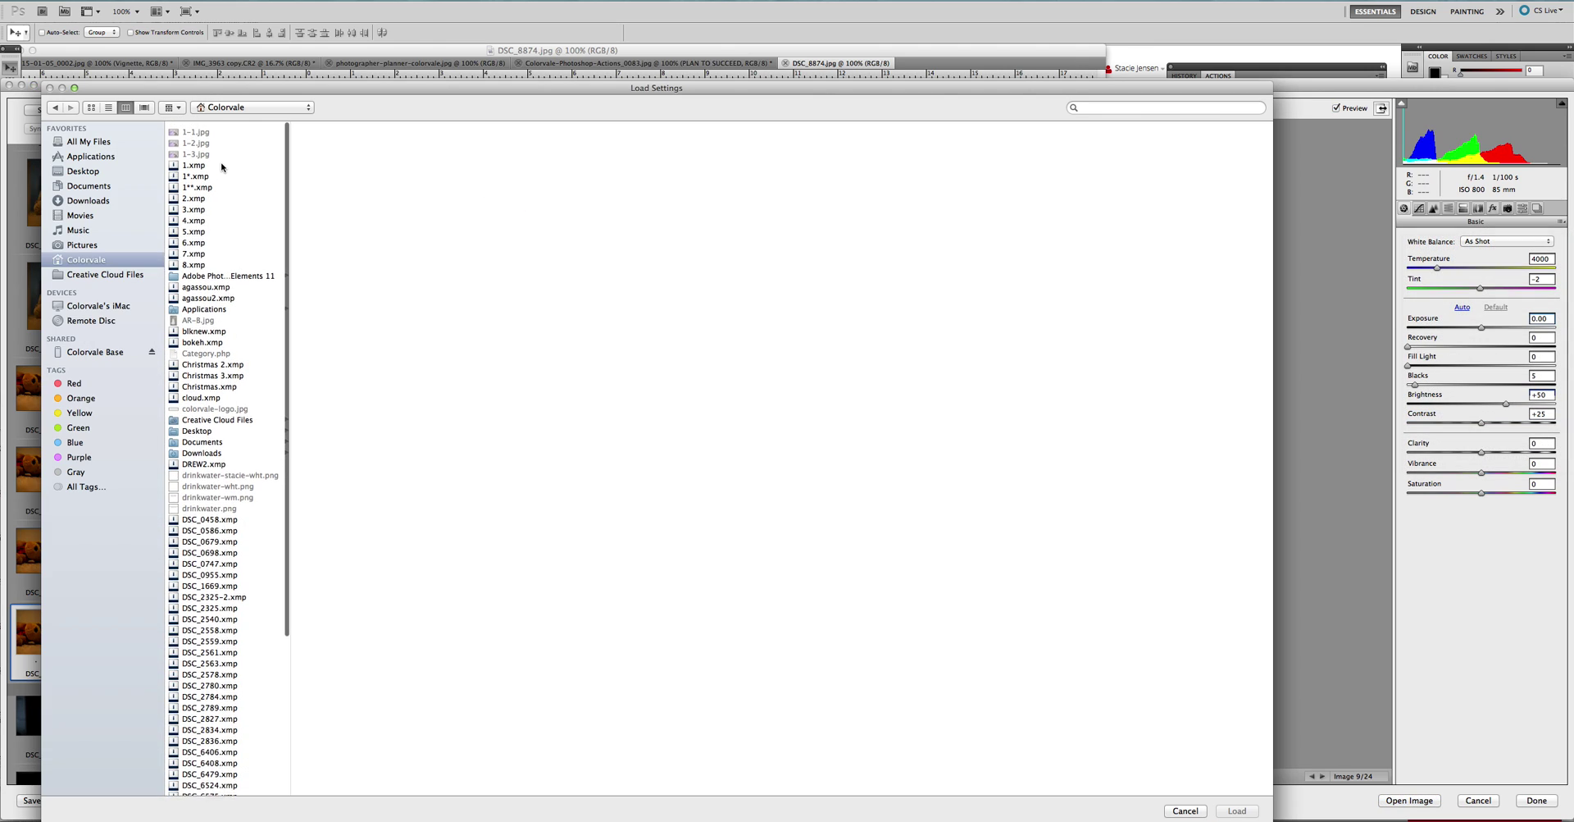
pyautogui.scroll(-5, 222, 164)
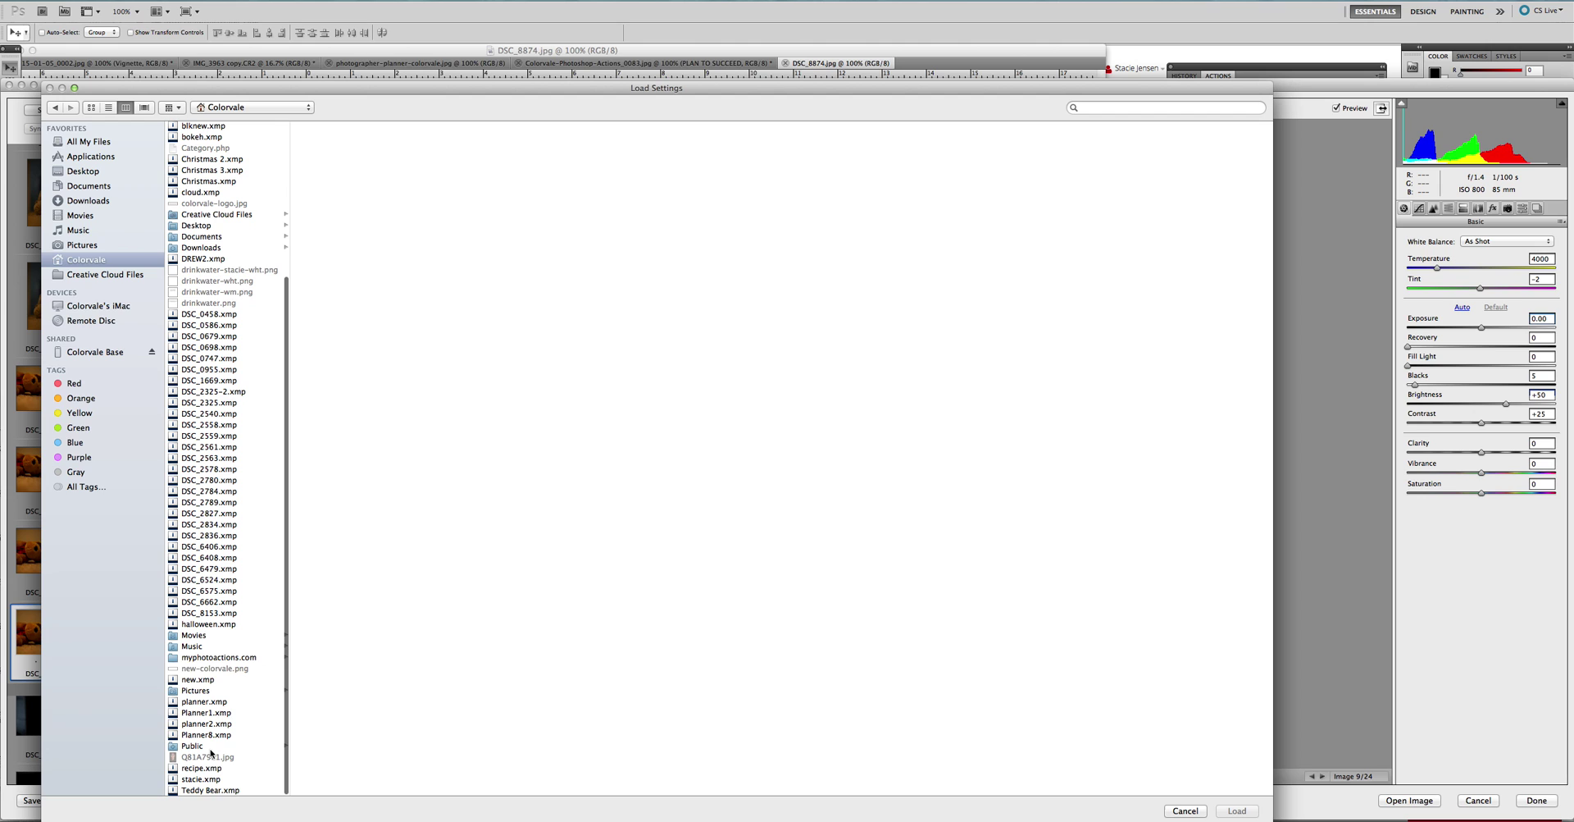
pyautogui.doubleClick(205, 789)
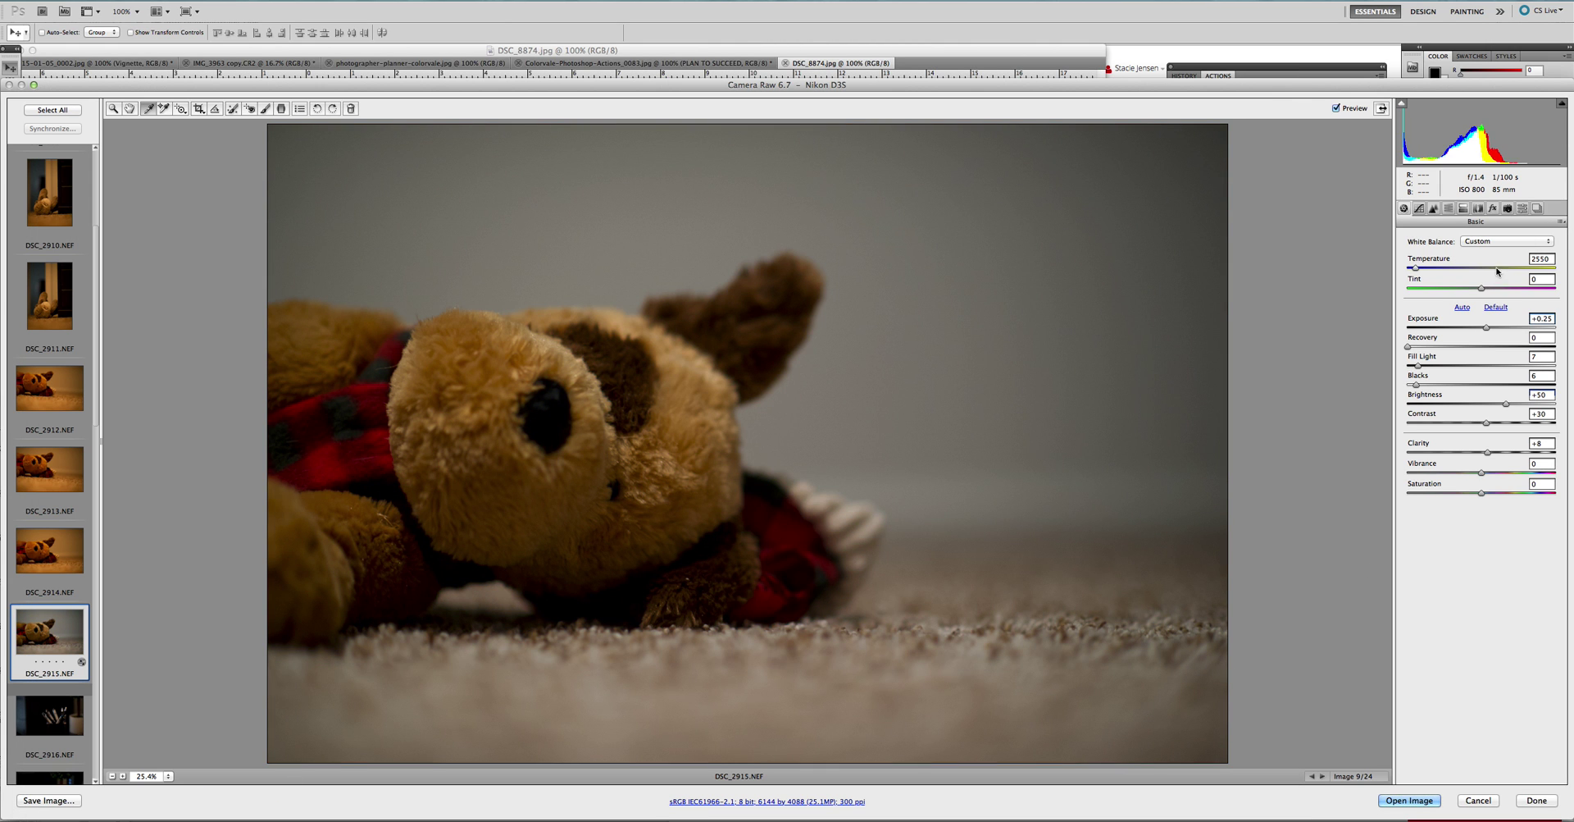
# Raise DSC_2915's exposure to +0.55, then return to DSC_2907
pyautogui.click(1491, 328)
pyautogui.click(1491, 329)
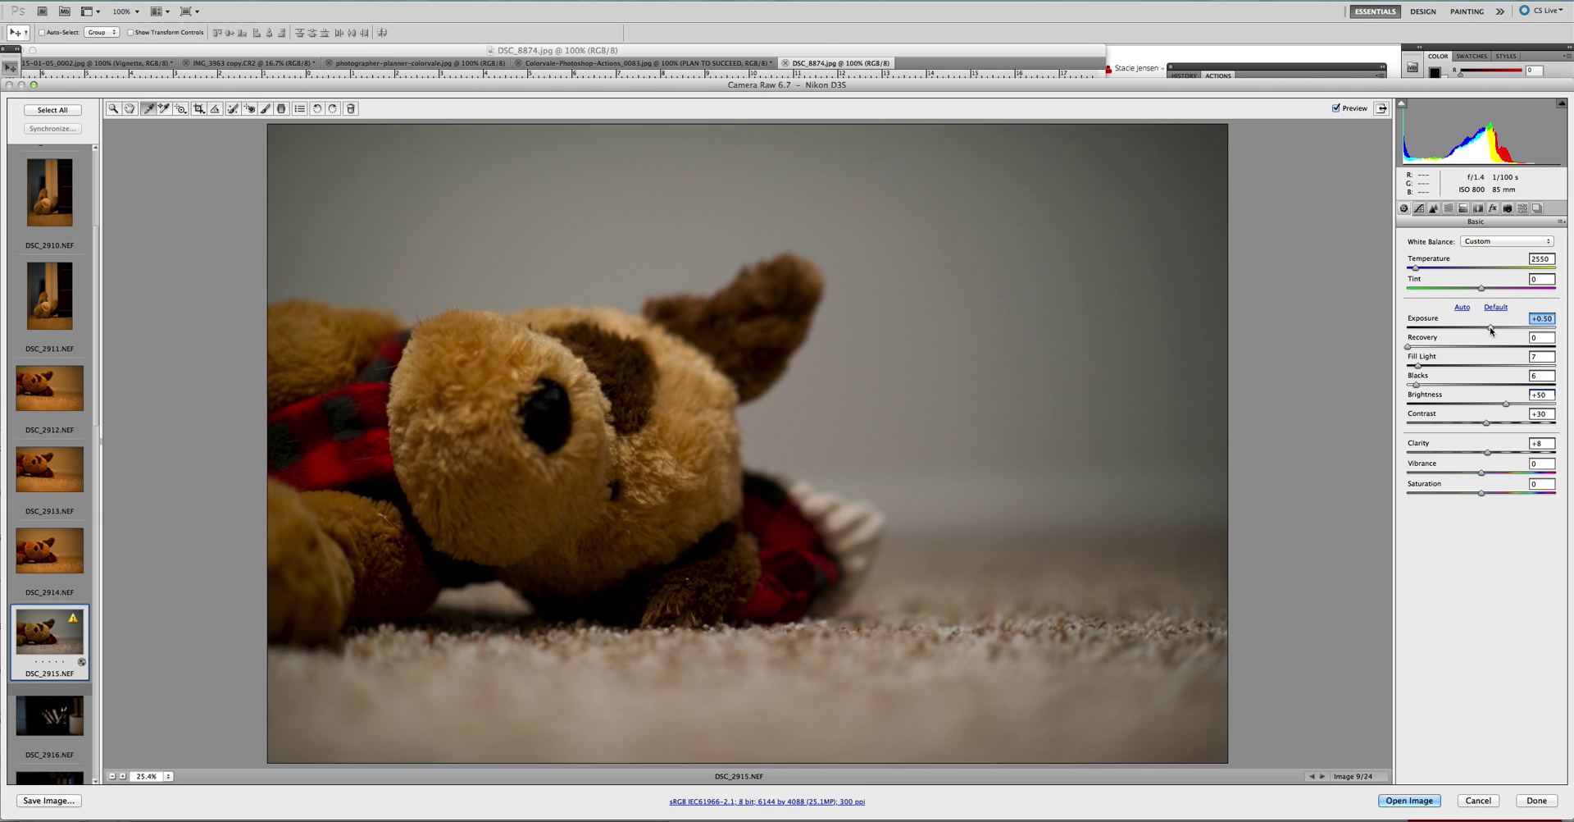
pyautogui.moveTo(1491, 330); pyautogui.dragTo(1493, 331)
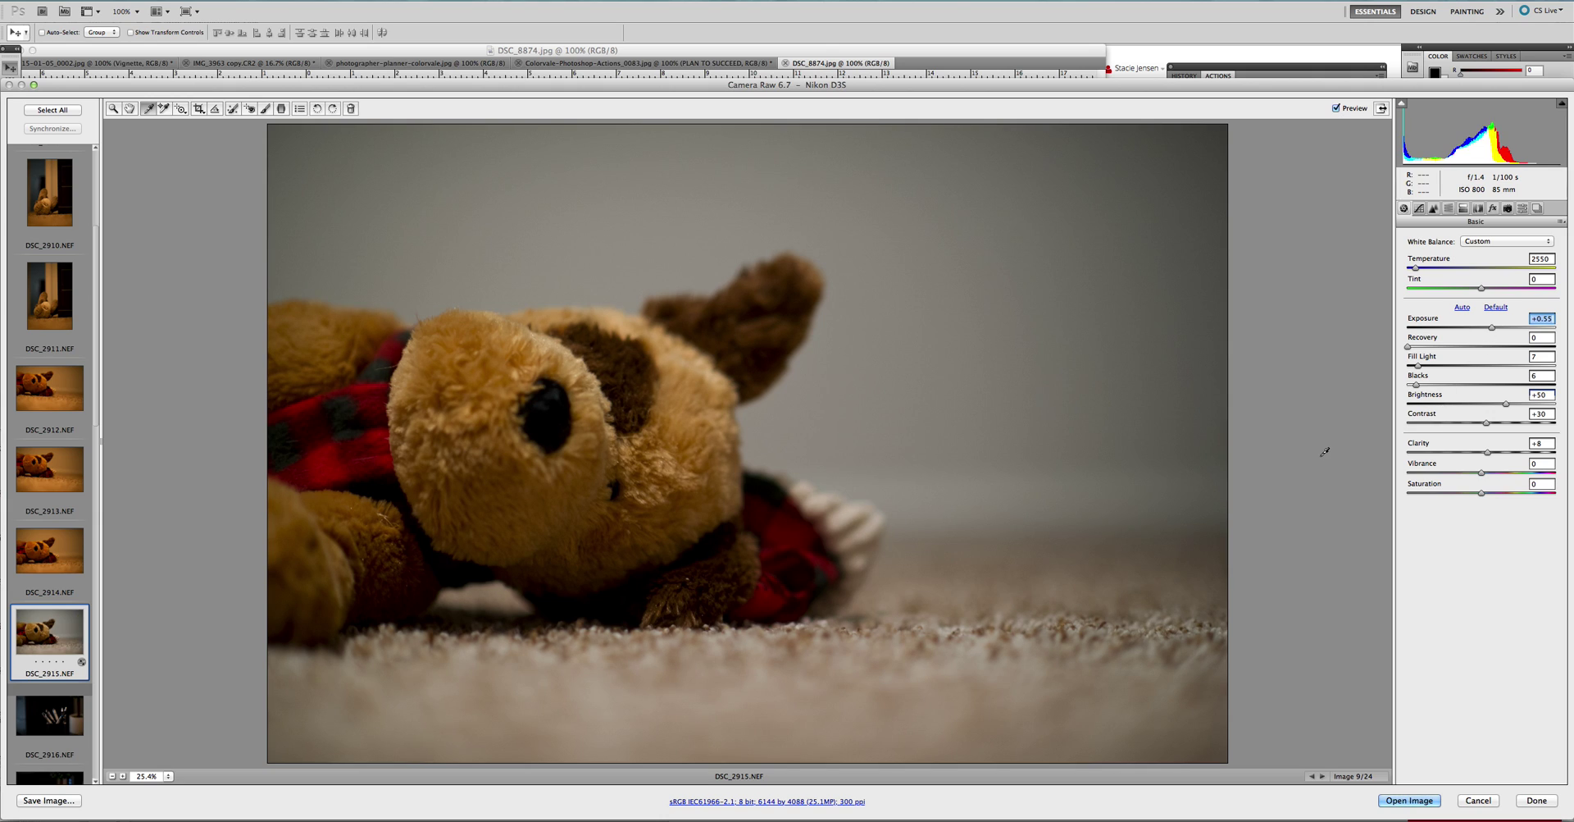
pyautogui.scroll(5, 19, 248)
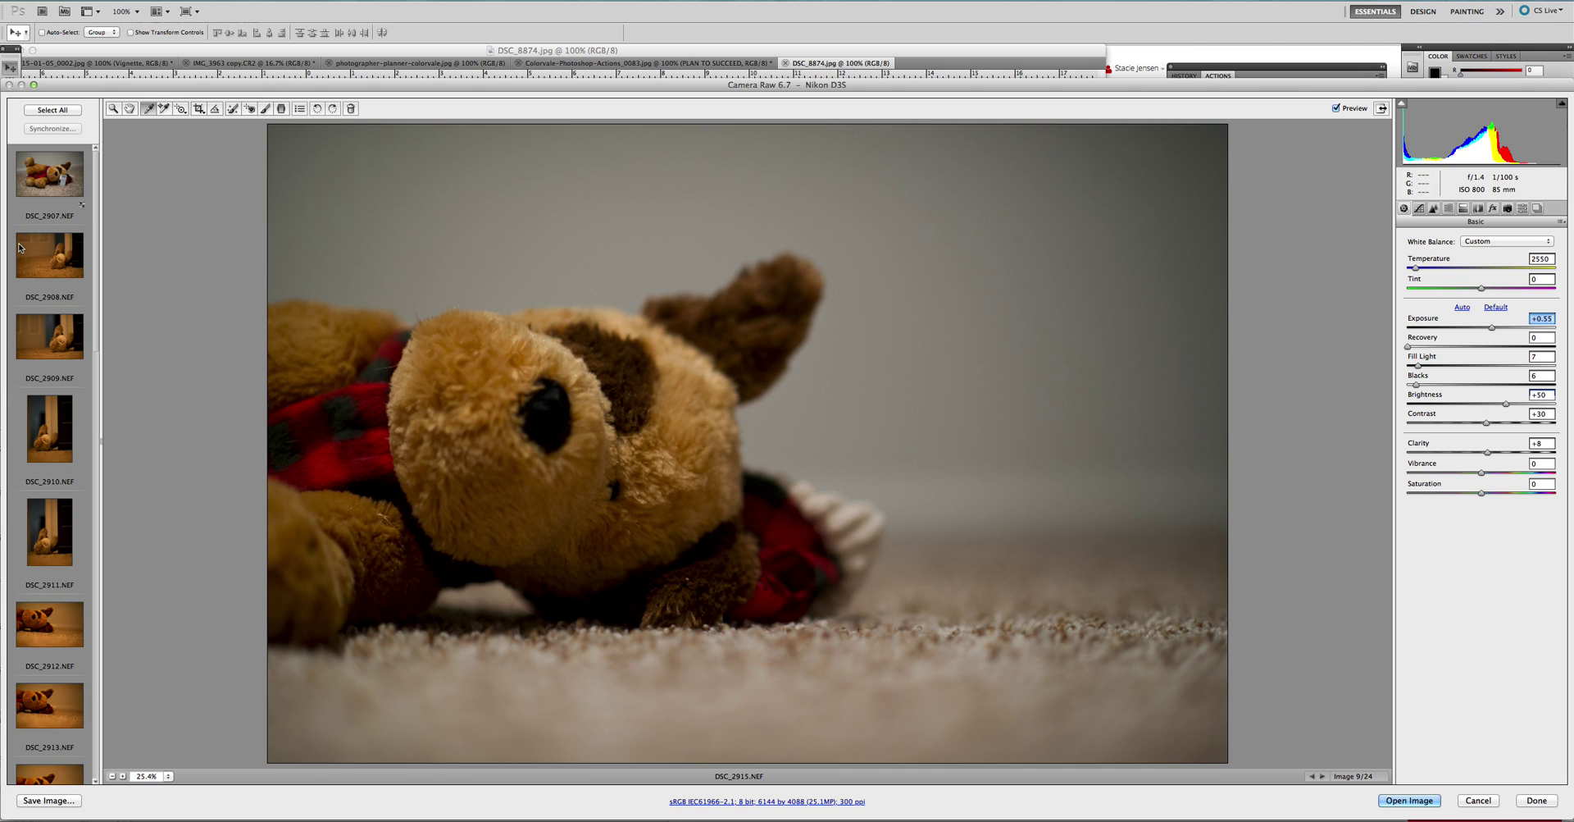
pyautogui.click(49, 176)
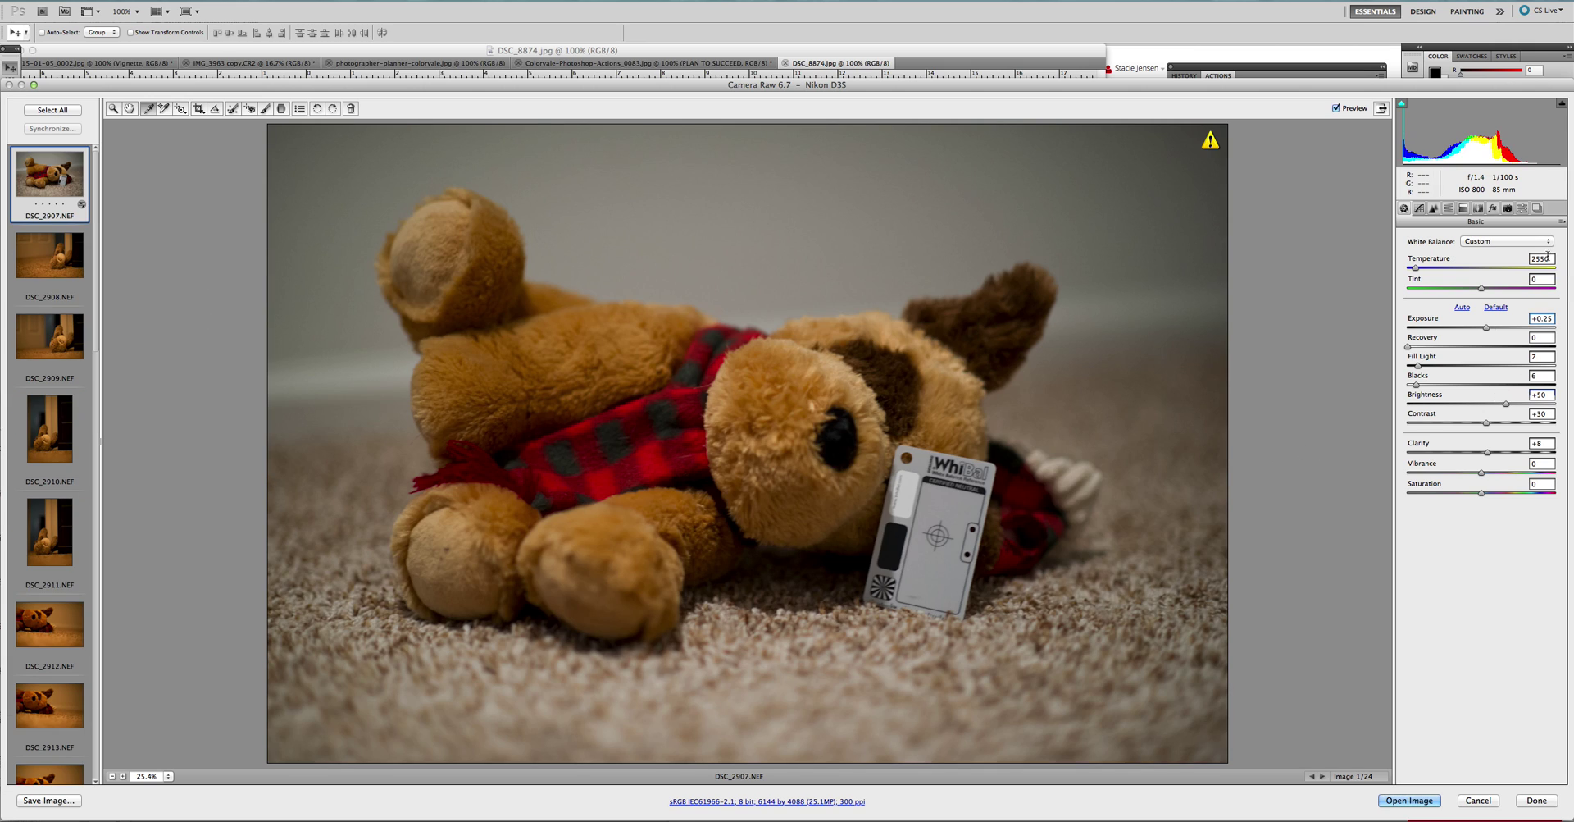
# Revert DSC_2907 using the Image Settings and Previous Conversion menu options
pyautogui.click(1561, 222)
pyautogui.click(1550, 235)
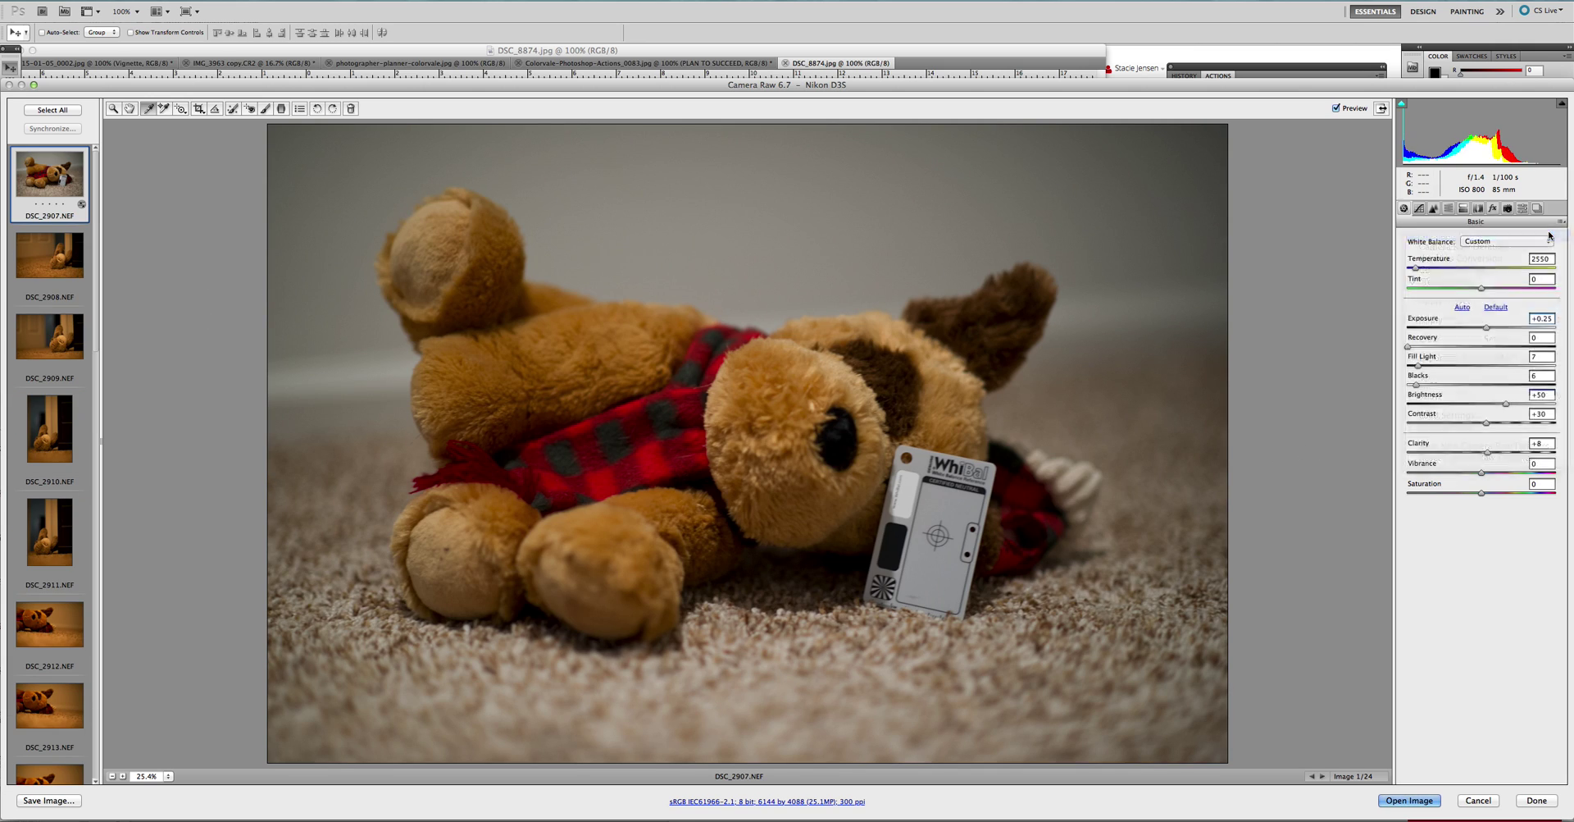
pyautogui.click(1562, 221)
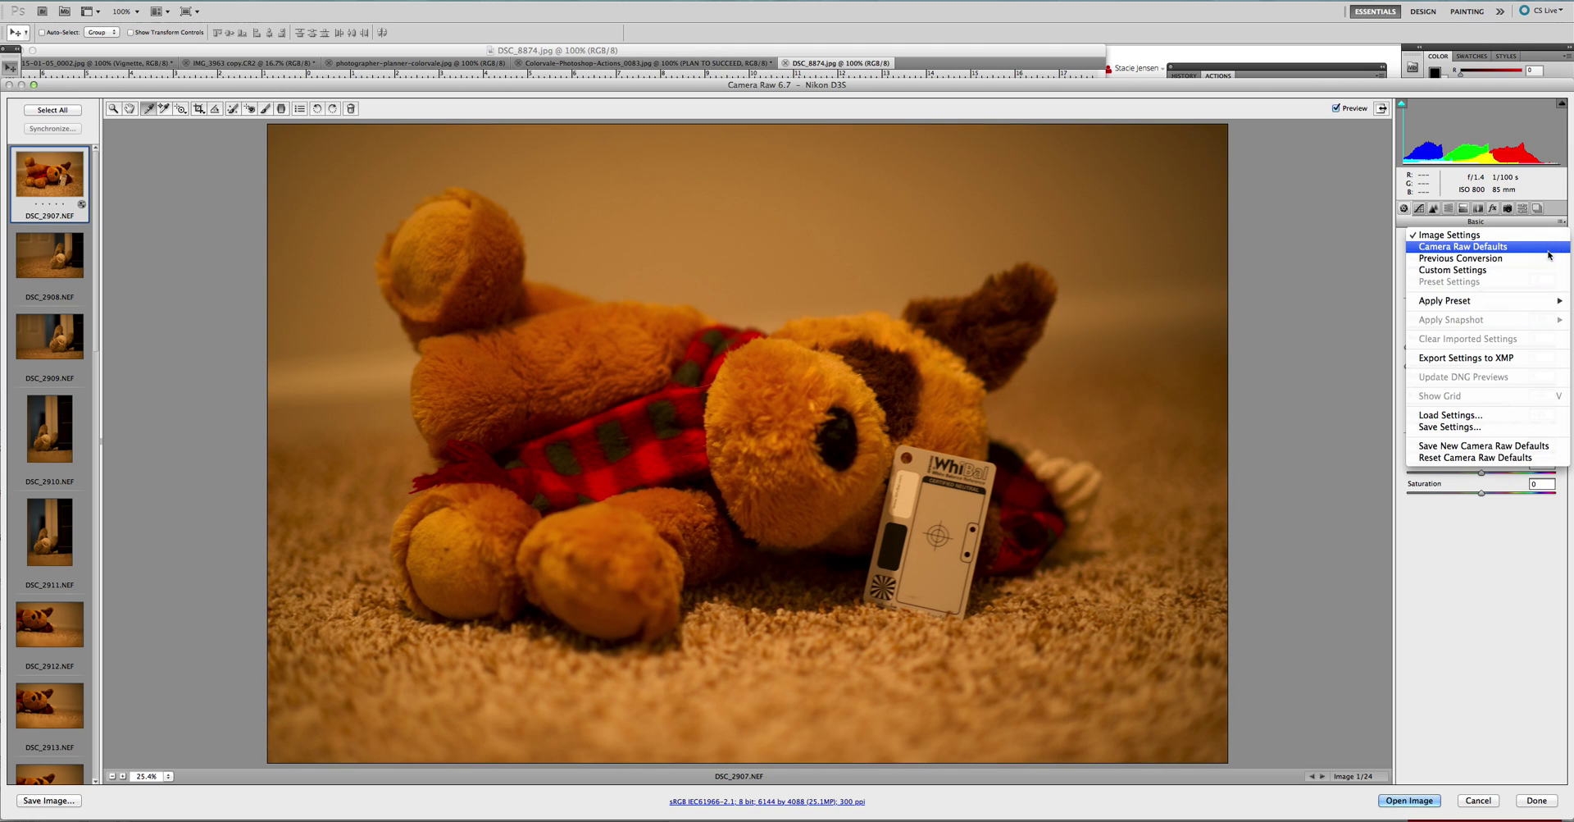
pyautogui.click(1547, 257)
pyautogui.click(1562, 221)
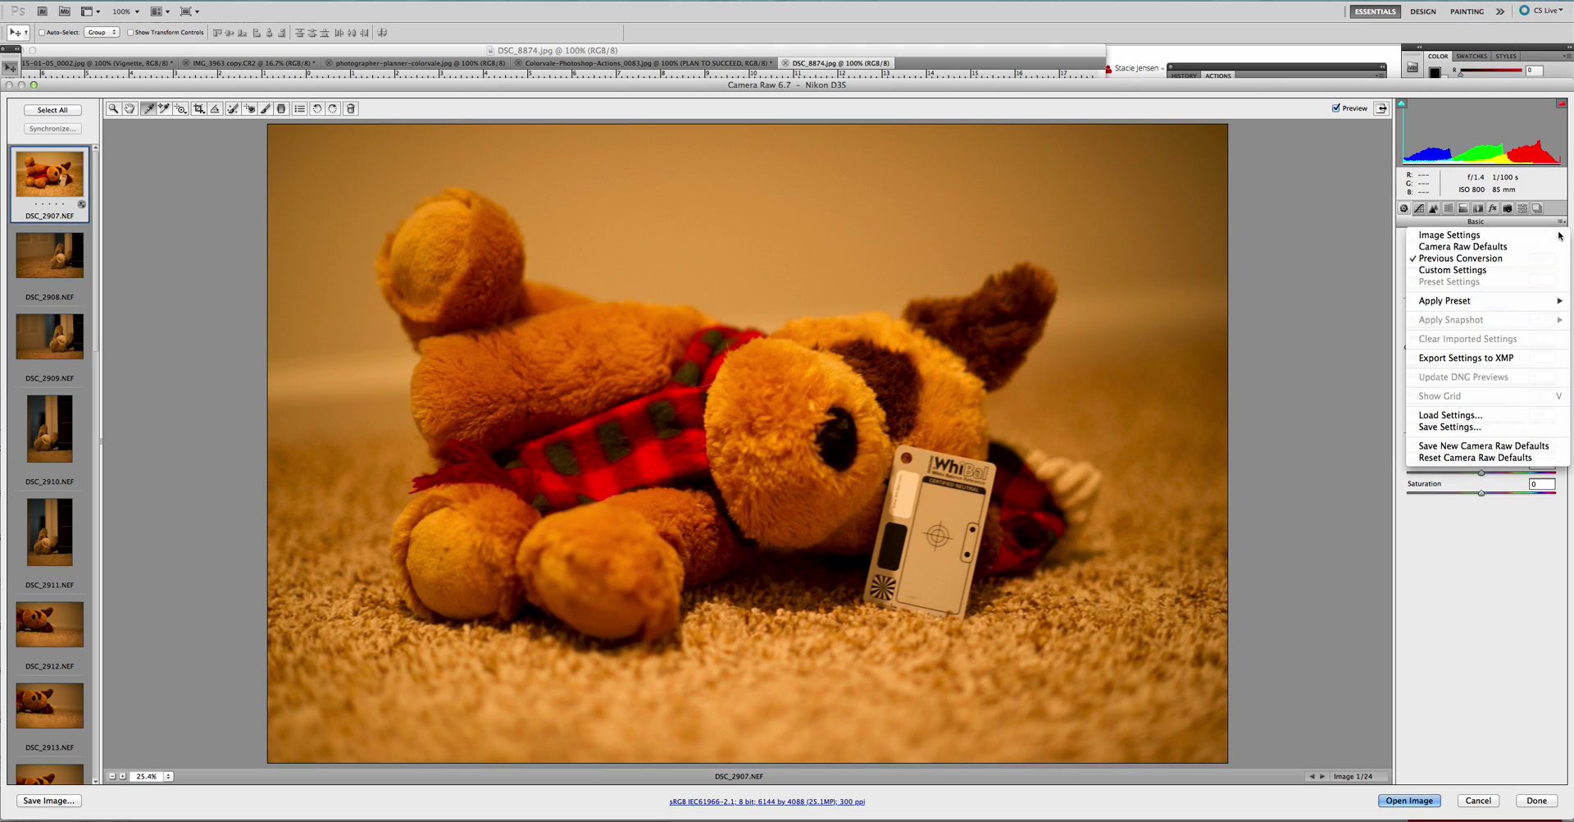
pyautogui.click(1548, 259)
# Reload Teddy Bear.xmp onto DSC_2907, restoring Temperature 2550 and Exposure +0.25
pyautogui.click(1561, 222)
pyautogui.click(1509, 415)
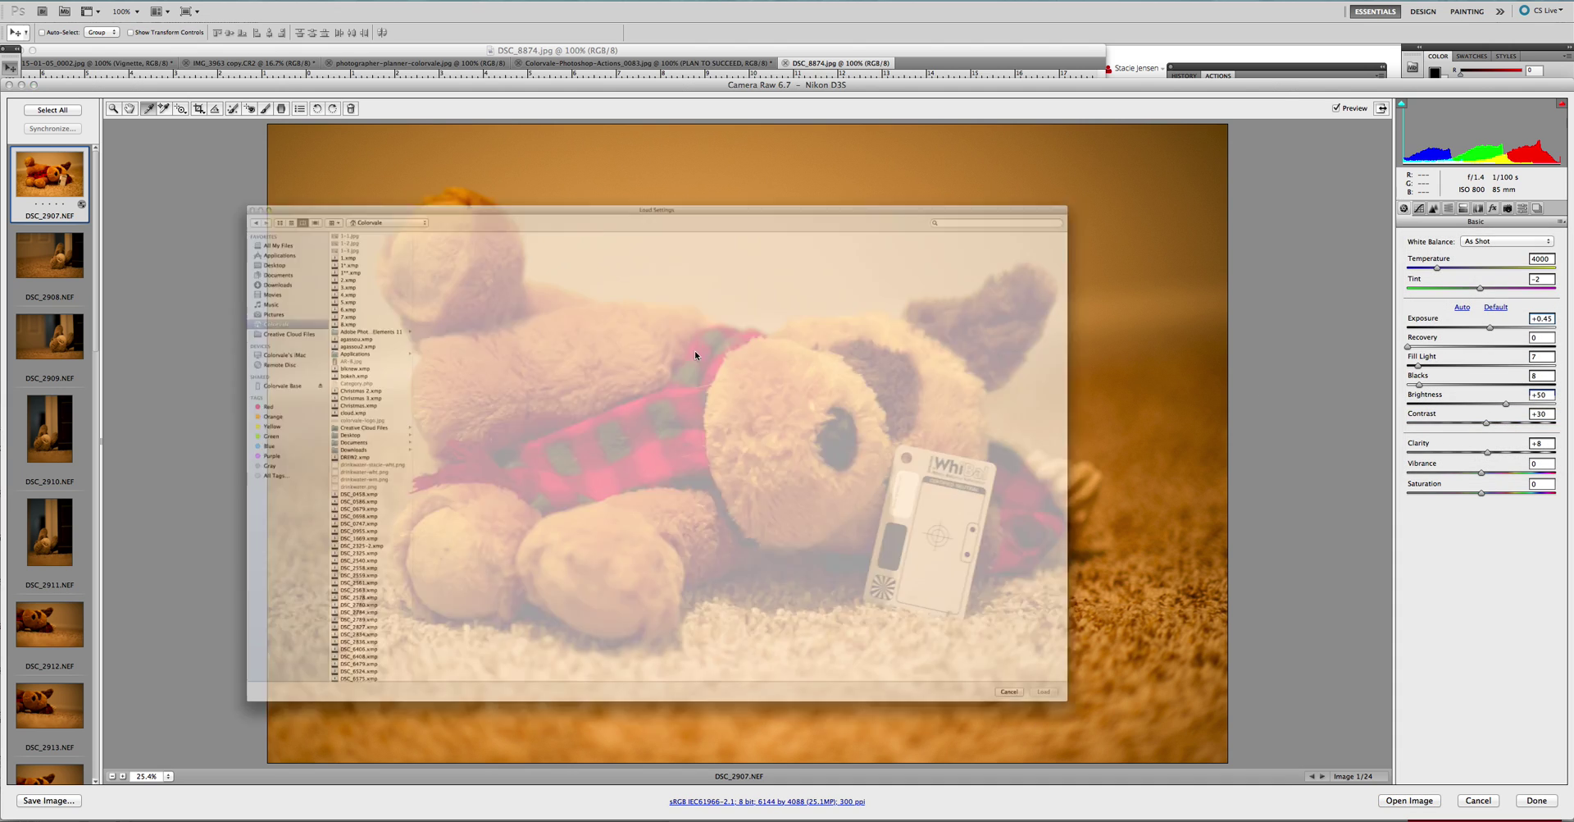
pyautogui.scroll(-5, 234, 634)
pyautogui.scroll(-3, 235, 634)
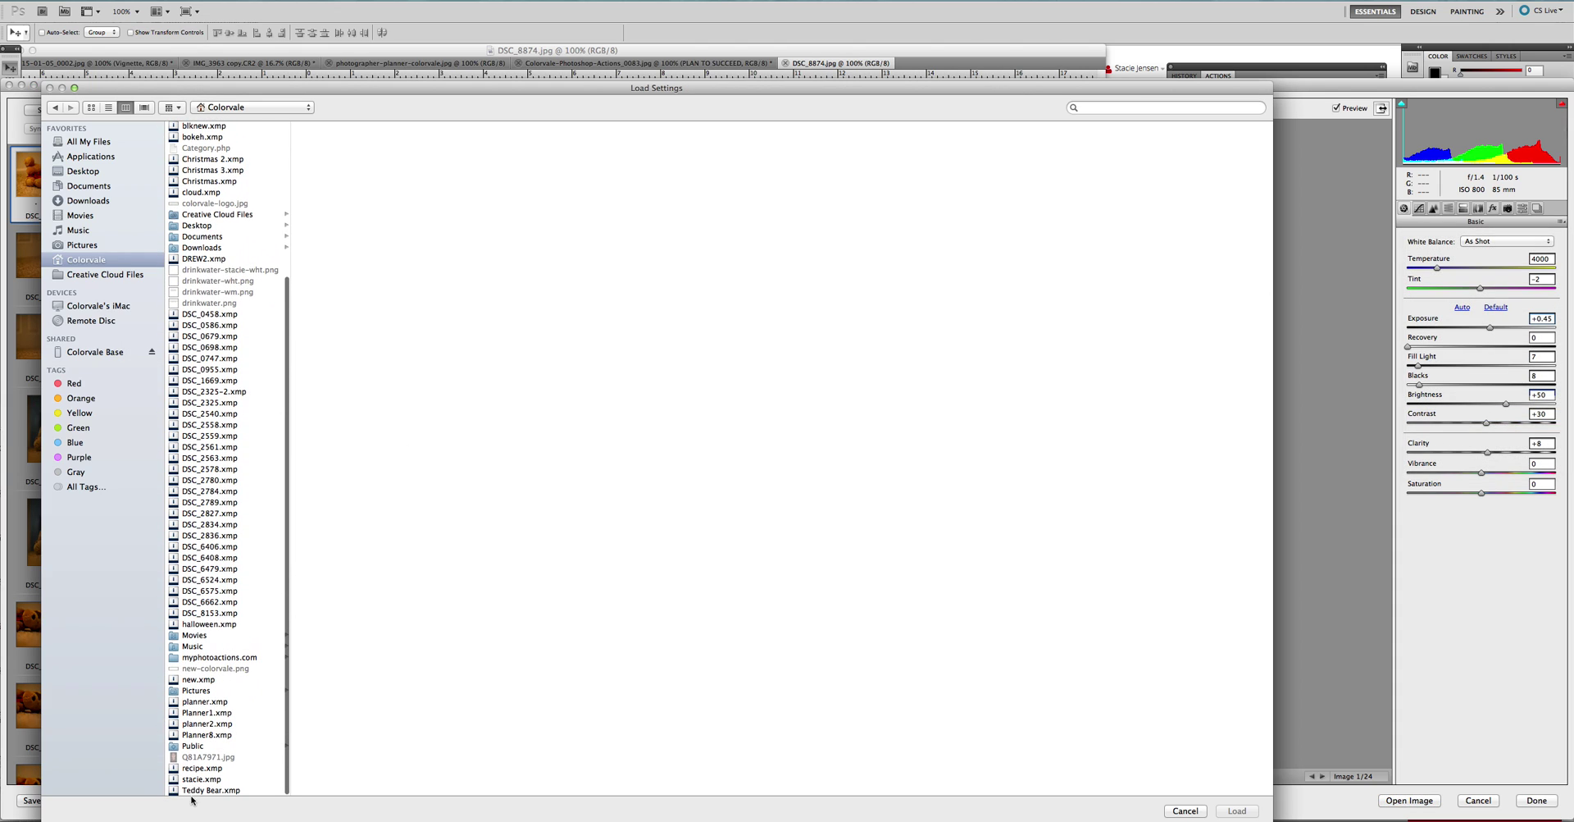
pyautogui.doubleClick(201, 790)
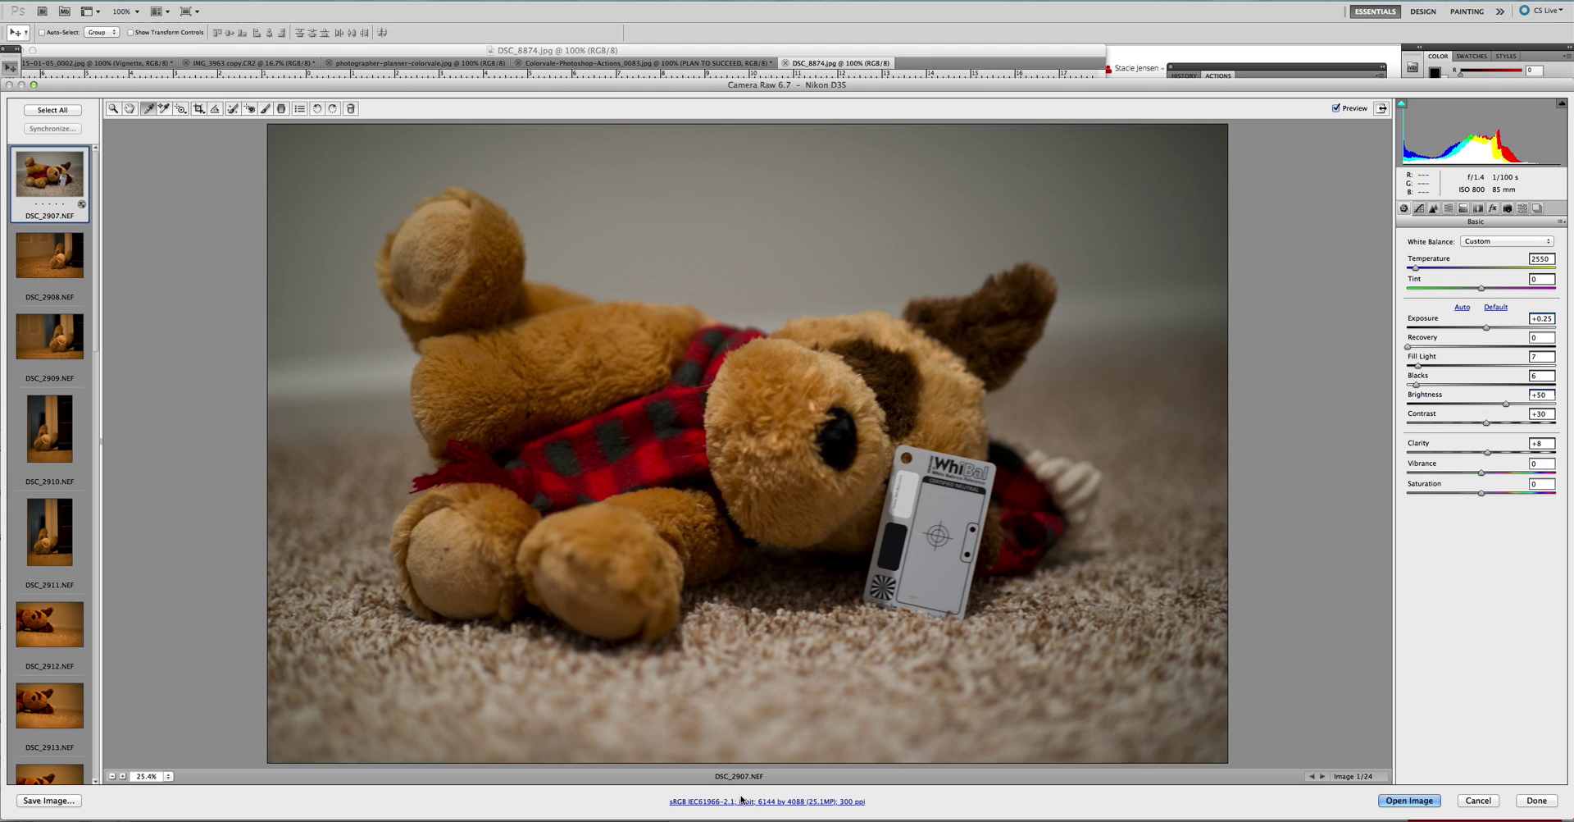